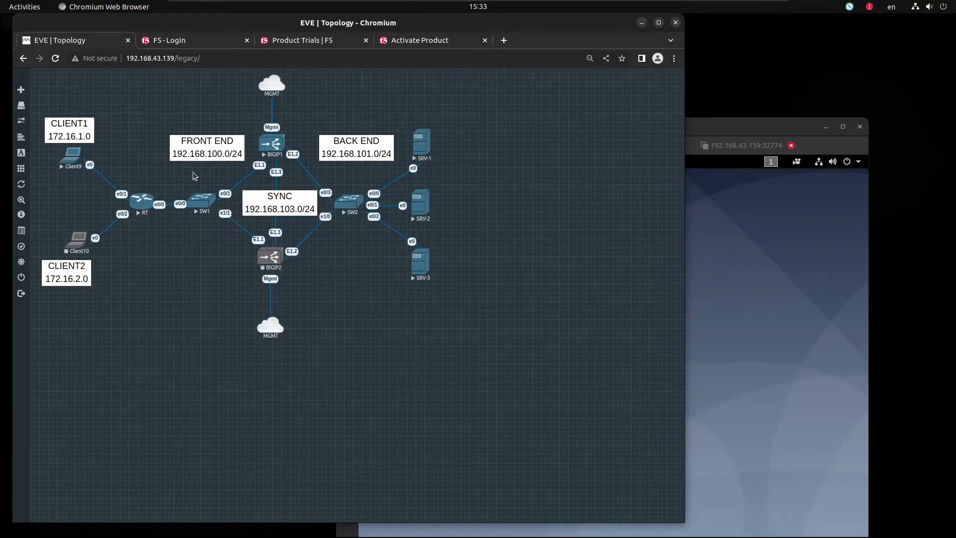
# - Bring up the EVE-NG lab diagram with BIGIP1, BIGIP2, the networks, clients and servers
pyautogui.click(189, 41)
# - Open a telnet console to BIGIP1 from the EVE-NG topology
pyautogui.click(272, 145)
pyautogui.click(405, 142)
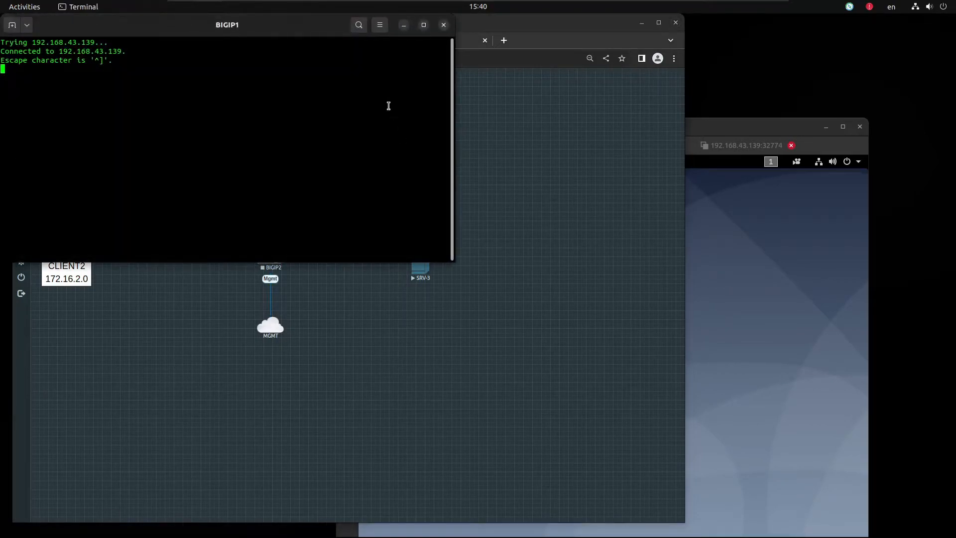
pyautogui.moveTo(301, 29); pyautogui.dragTo(758, 60)
# - Log in as root and replace the initial root password, reaching the config # prompt
pyautogui.press('Return')
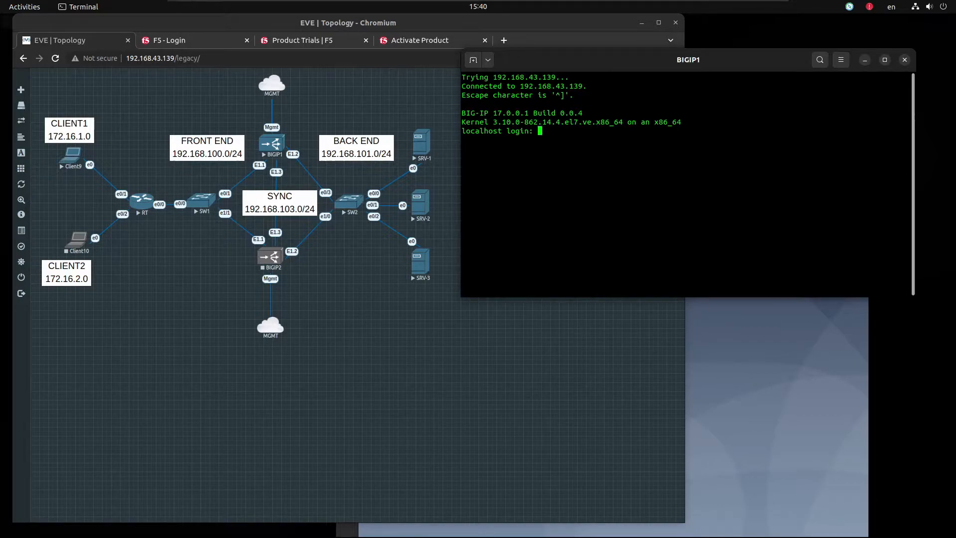
pyautogui.write('root')
pyautogui.press('Return')
pyautogui.press('Return')
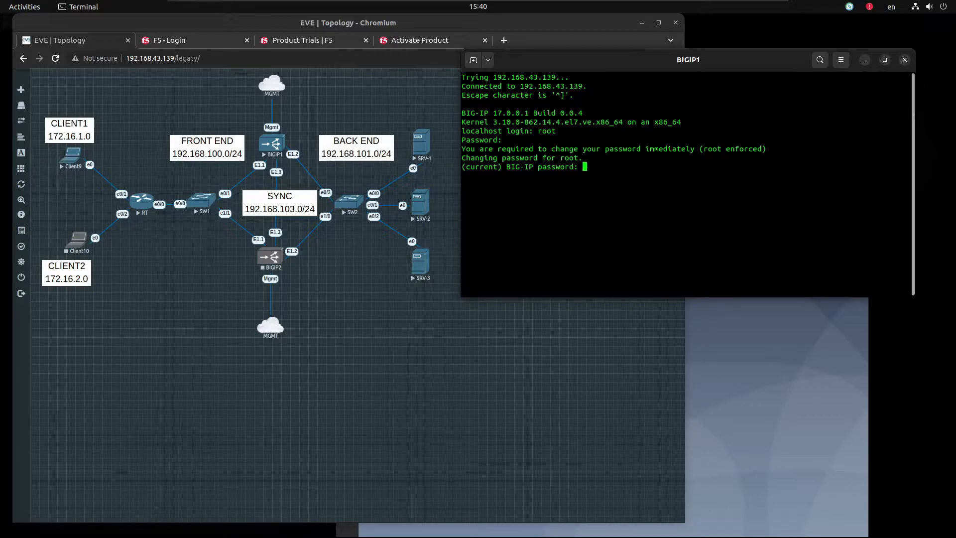
pyautogui.press('Return')
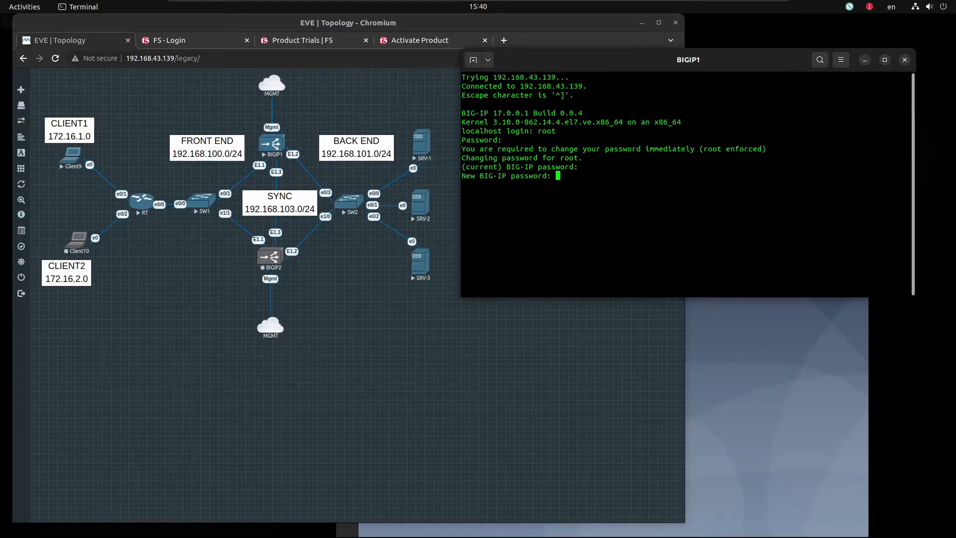
pyautogui.press('Return')
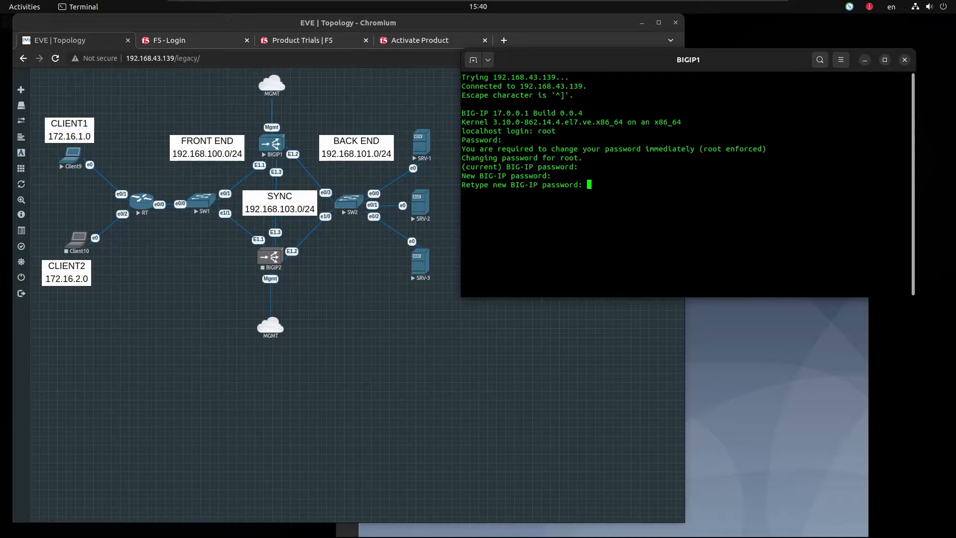
pyautogui.press('Return')
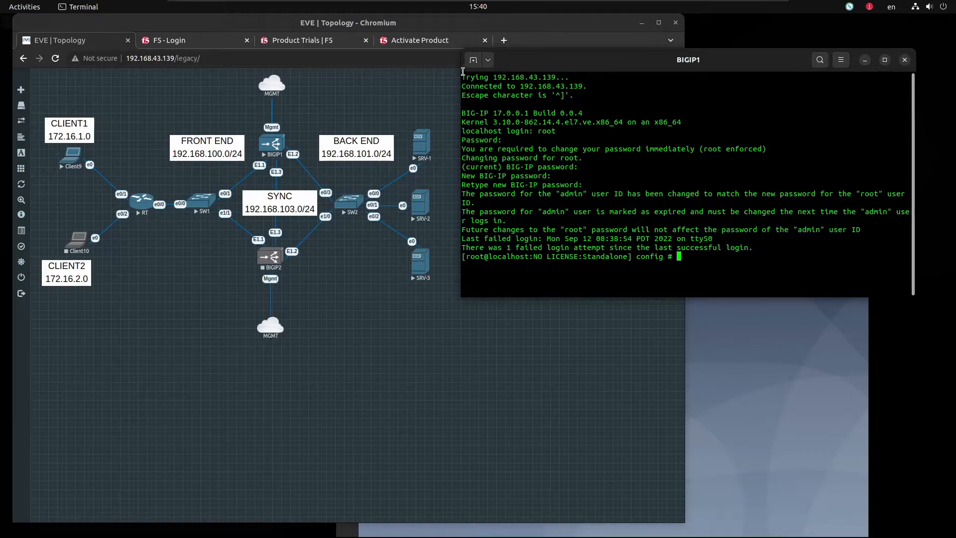
pyautogui.moveTo(461, 76); pyautogui.dragTo(429, 76)
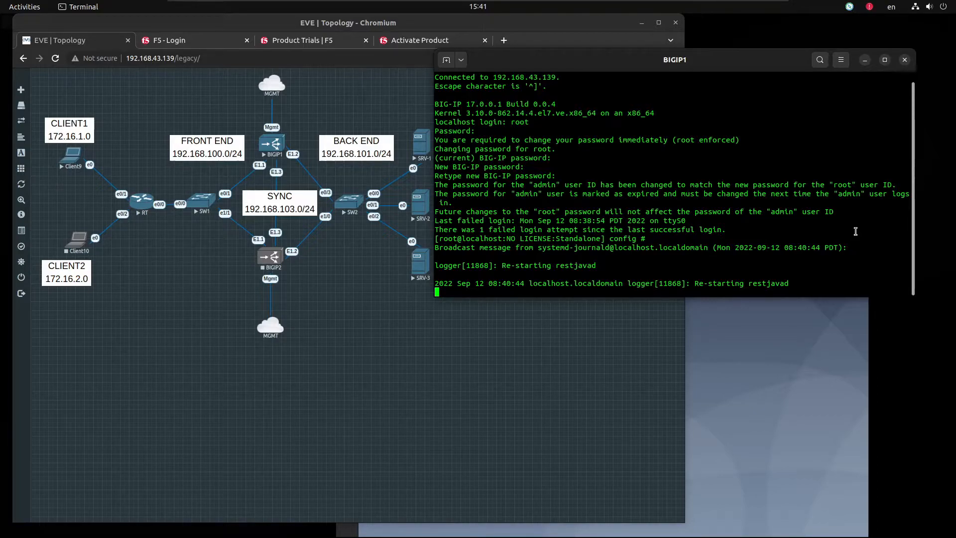
# - Check the user with whoami, pwd and ls in /config, then enter tmsh
pyautogui.press('Return')
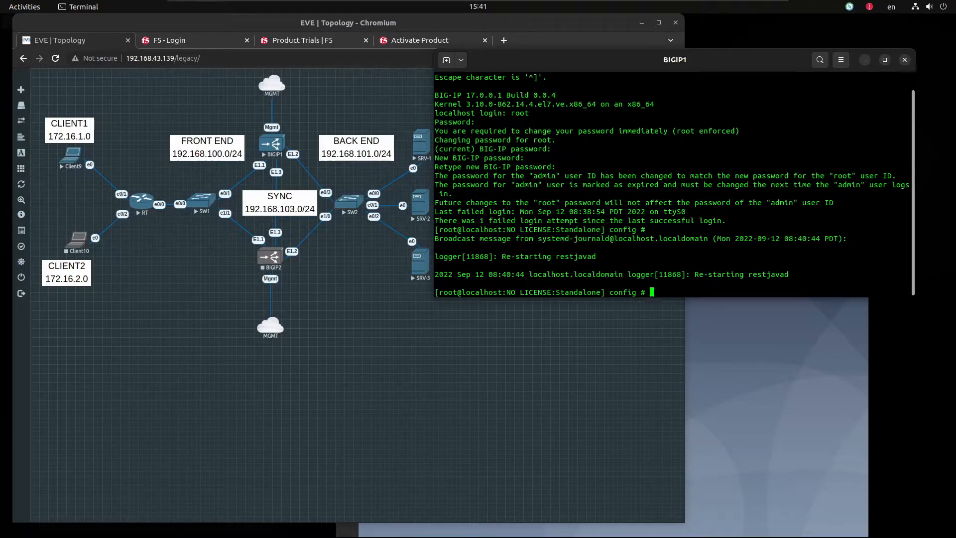
pyautogui.write('who')
pyautogui.write('mai')
pyautogui.press('BackSpace')
pyautogui.press('BackSpace')
pyautogui.press('BackSpace')
pyautogui.write('ami')
pyautogui.press('Return')
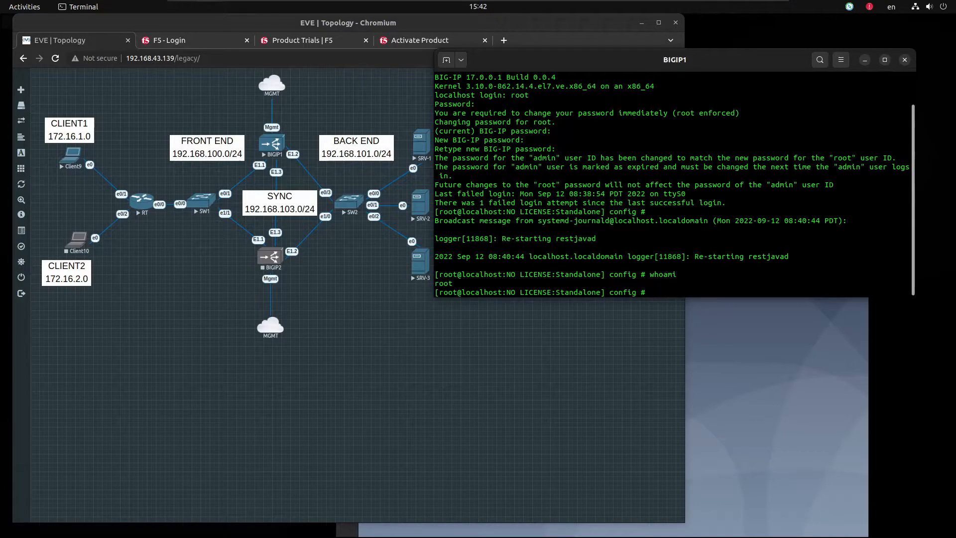
pyautogui.write('pwd')
pyautogui.press('Return')
pyautogui.write('ls')
pyautogui.press('Return')
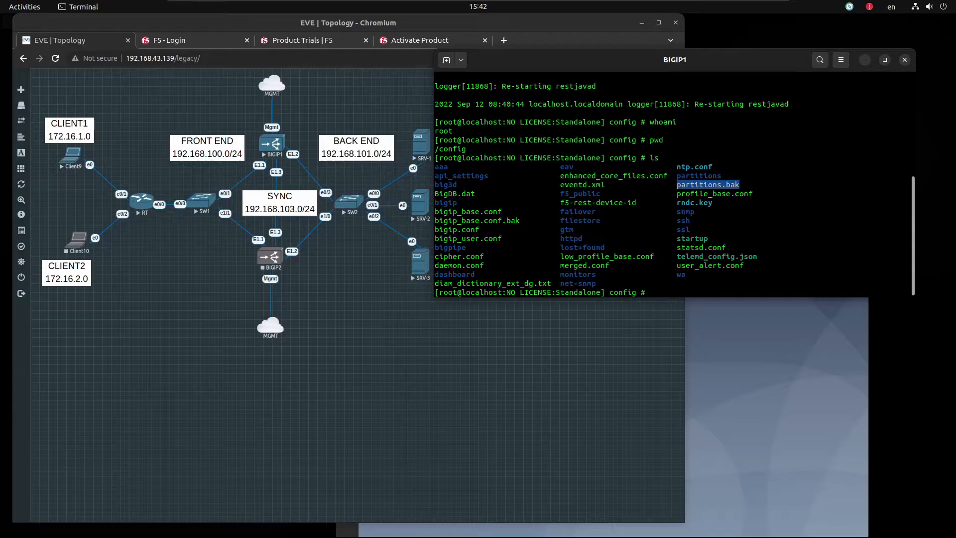
pyautogui.write('tmsh')
pyautogui.press('Return')
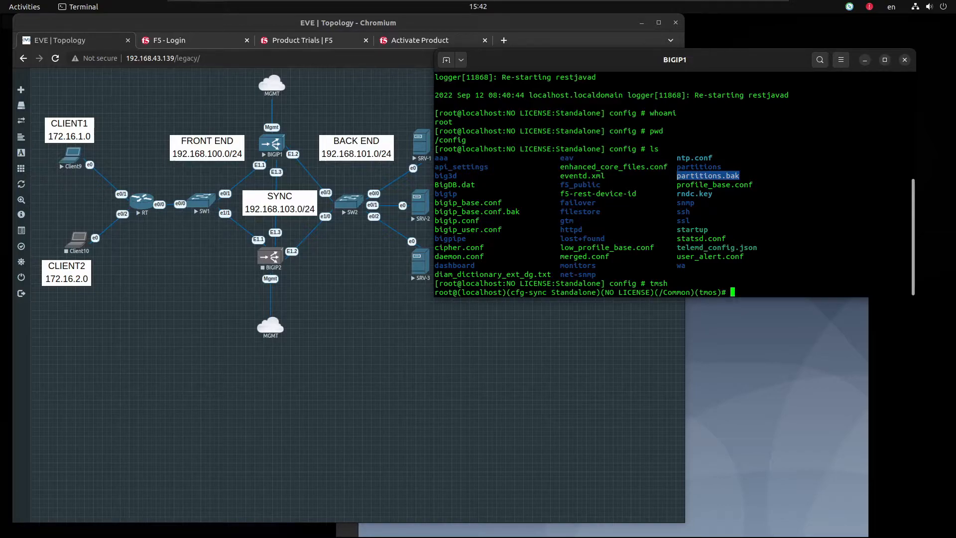
# - Disable management DHCP and set the management IP to 192.168.43.131/24
pyautogui.write('modify /sys managemen')
pyautogui.press('BackSpace')
pyautogui.press('BackSpace')
pyautogui.press('BackSpace')
pyautogui.press('BackSpace')
pyautogui.press('BackSpace')
pyautogui.press('BackSpace')
pyautogui.press('BackSpace')
pyautogui.press('BackSpace')
pyautogui.write('global')
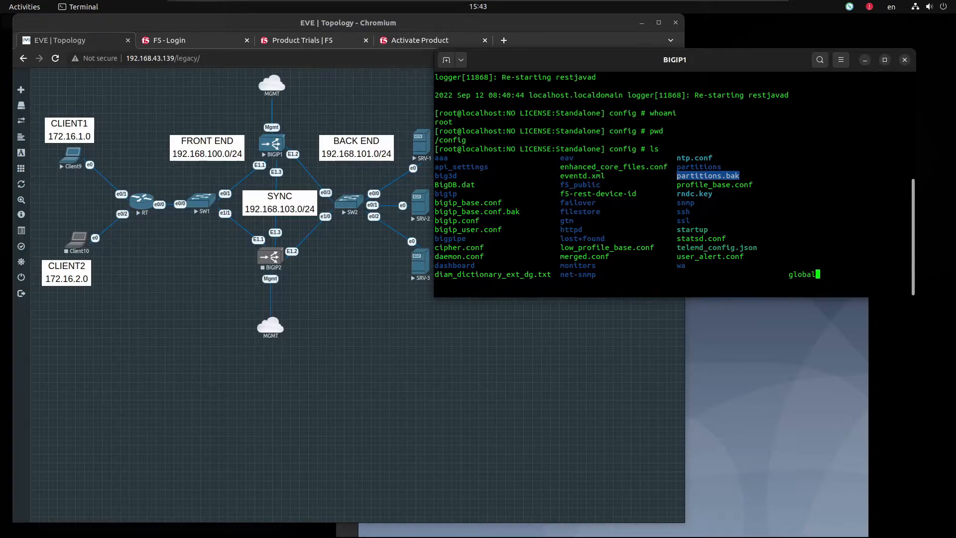
pyautogui.press('Return')
pyautogui.write('mo')
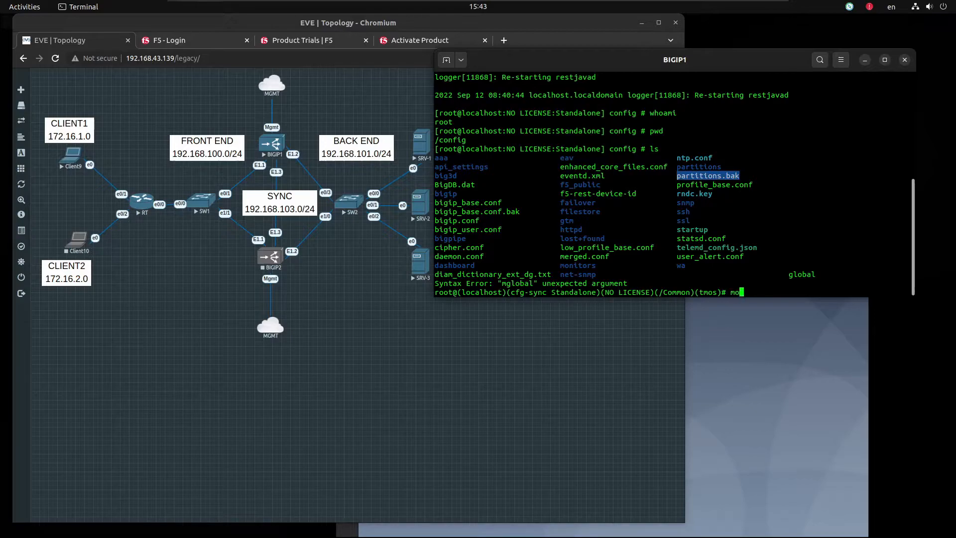
pyautogui.write('dify /sys global-se')
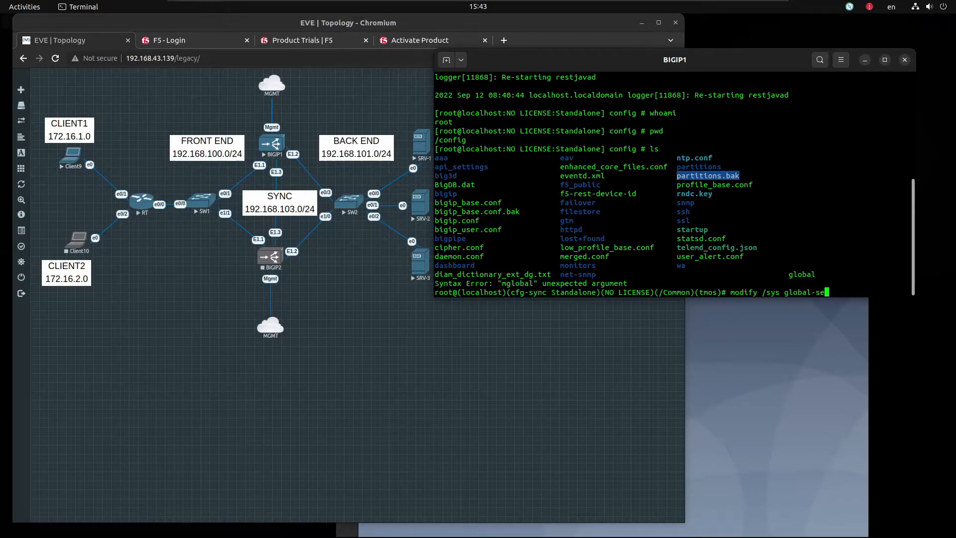
pyautogui.write('ttings mgmt-dhcp disa')
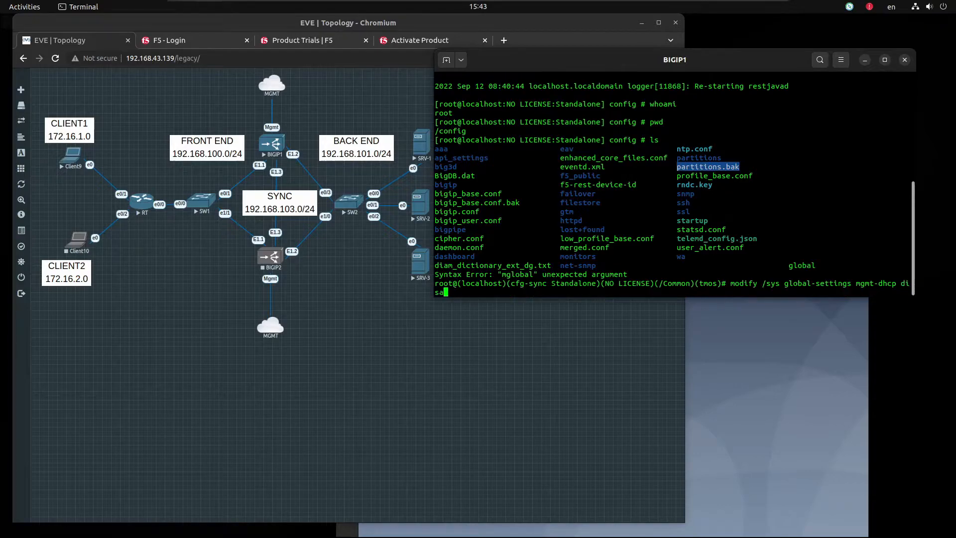
pyautogui.write('bled')
pyautogui.press('Return')
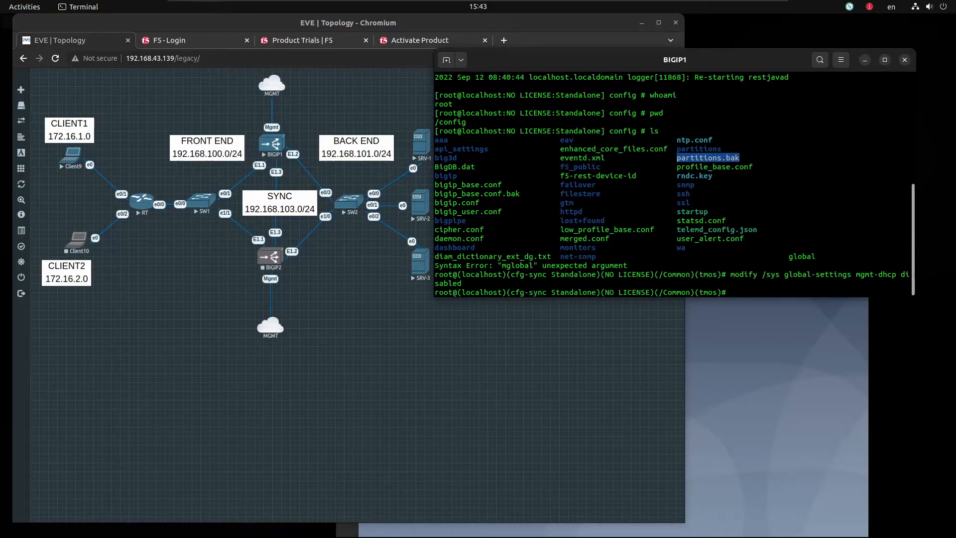
pyautogui.write('create /sys management-ip 192.168.43.131/24')
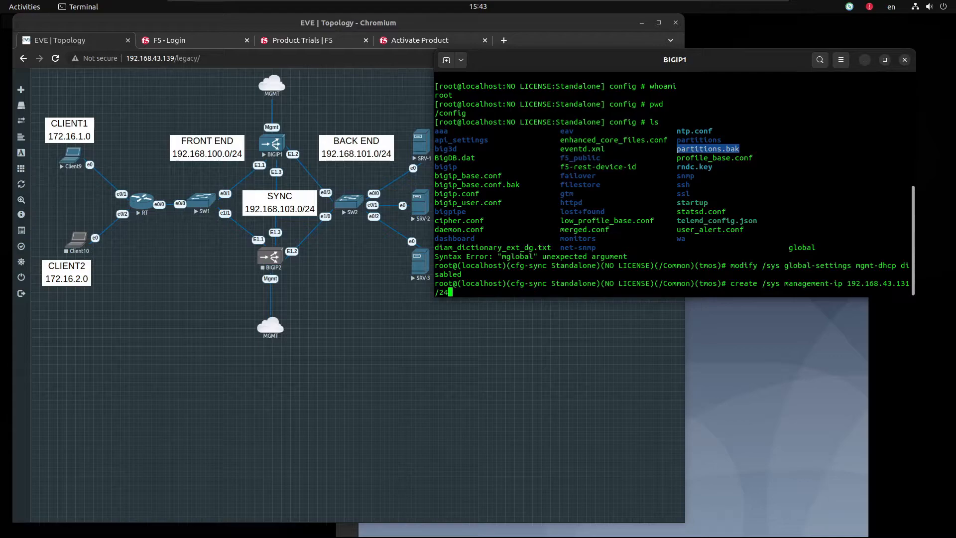
pyautogui.press('Return')
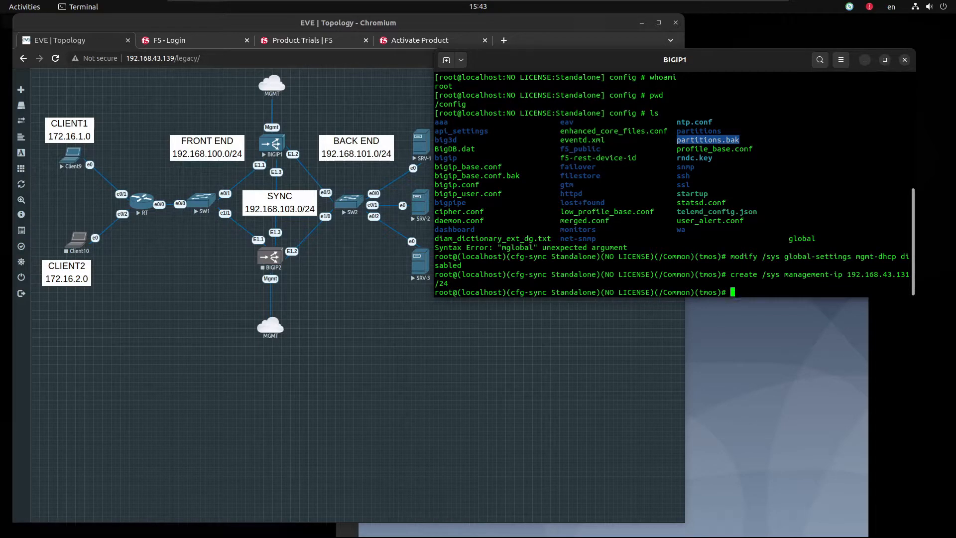
# - Save the configuration of all partitions and quit tmsh
pyautogui.write('save /sys config partition')
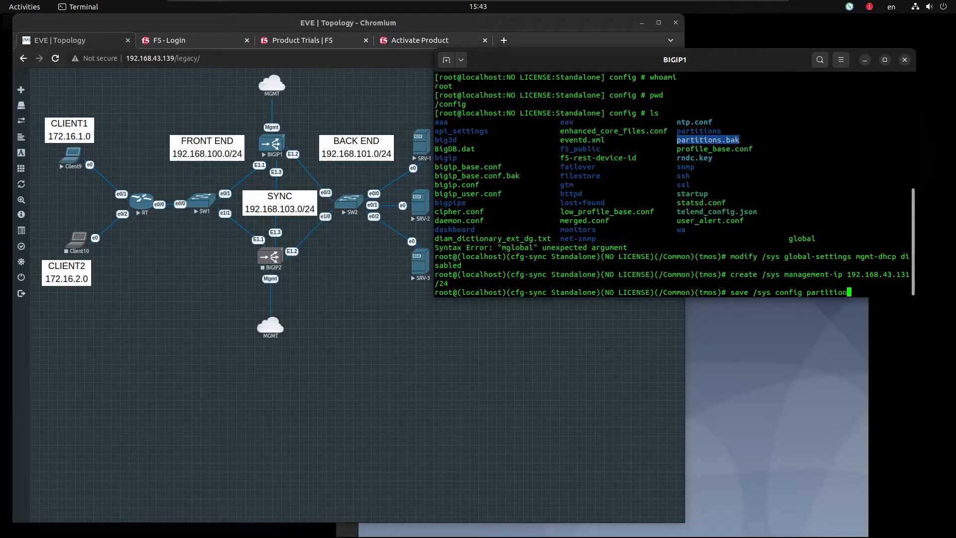
pyautogui.press('BackSpace')
pyautogui.write('s')
pyautogui.press('BackSpace')
pyautogui.write('ns all')
pyautogui.press('Return')
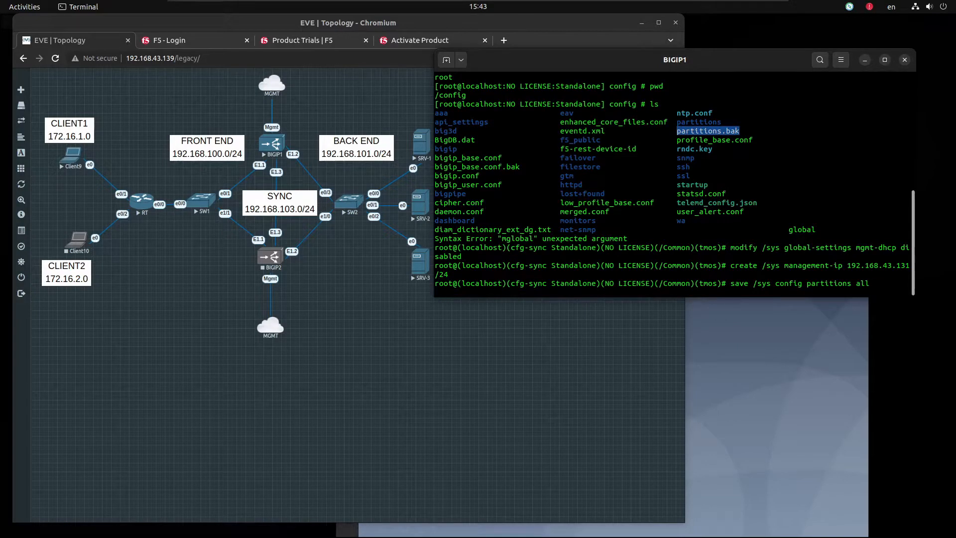
pyautogui.press('Return')
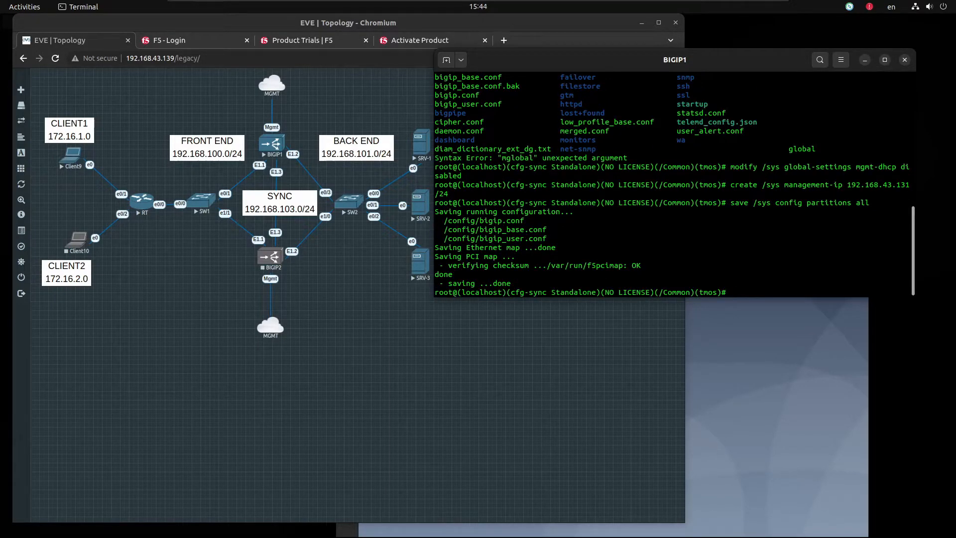
pyautogui.press('Return')
pyautogui.press('Return')
pyautogui.write('exit')
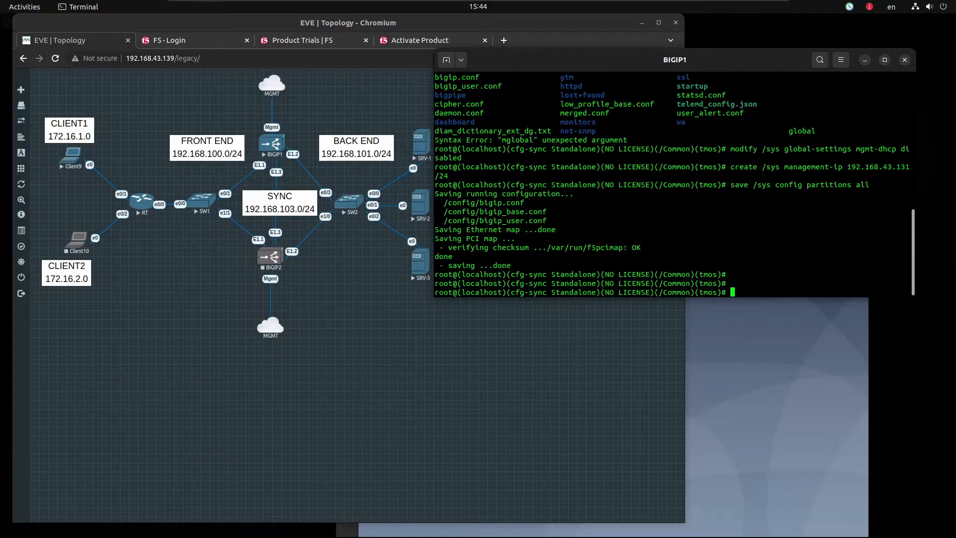
pyautogui.press('Return')
pyautogui.write('quit')
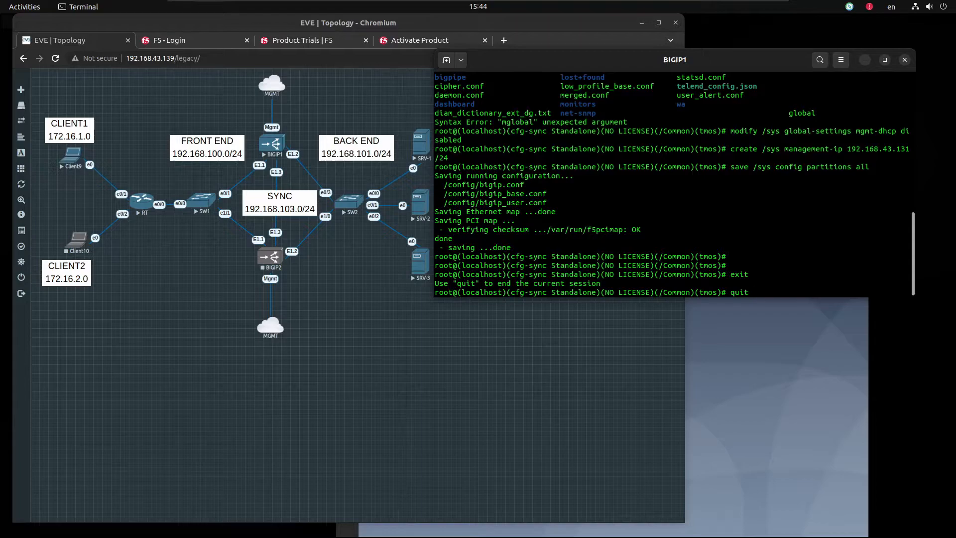
pyautogui.press('Return')
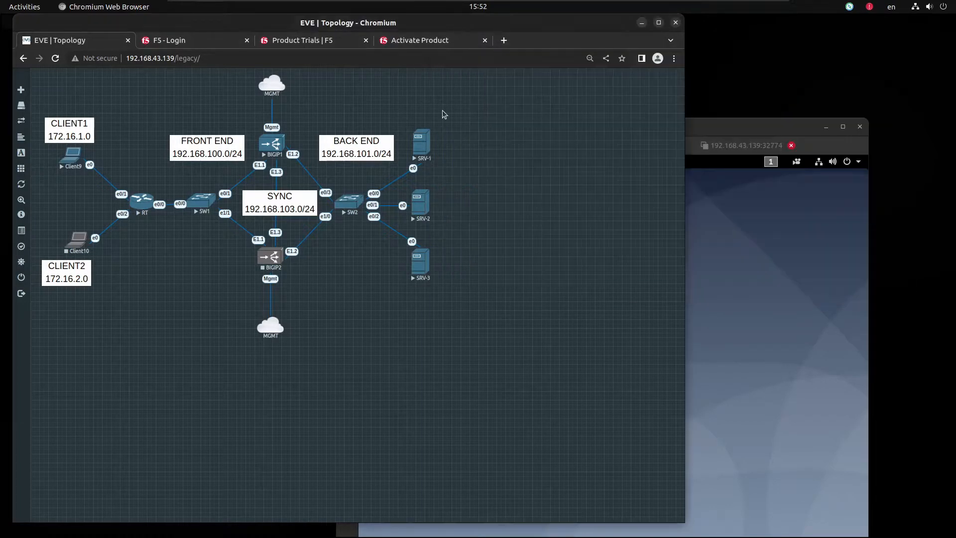
pyautogui.click(504, 40)
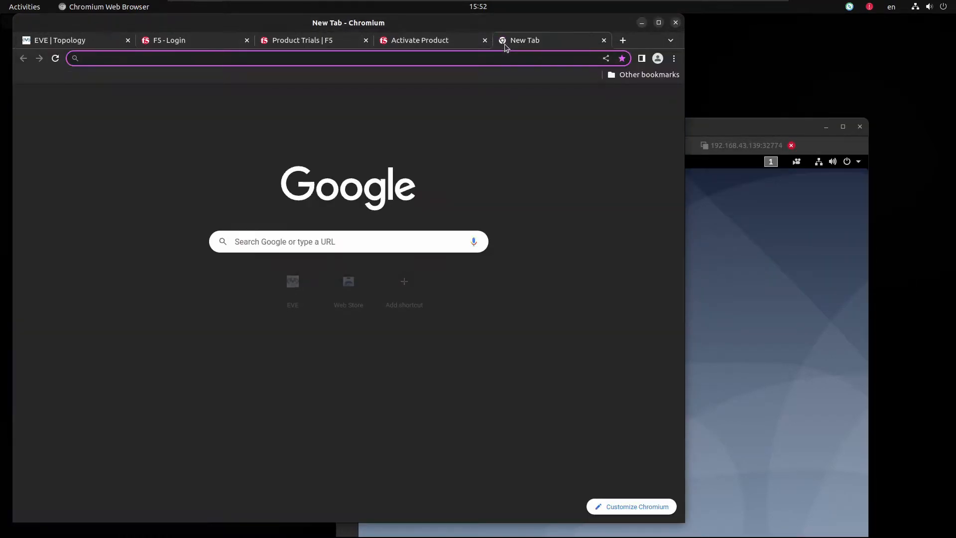
pyautogui.write('http')
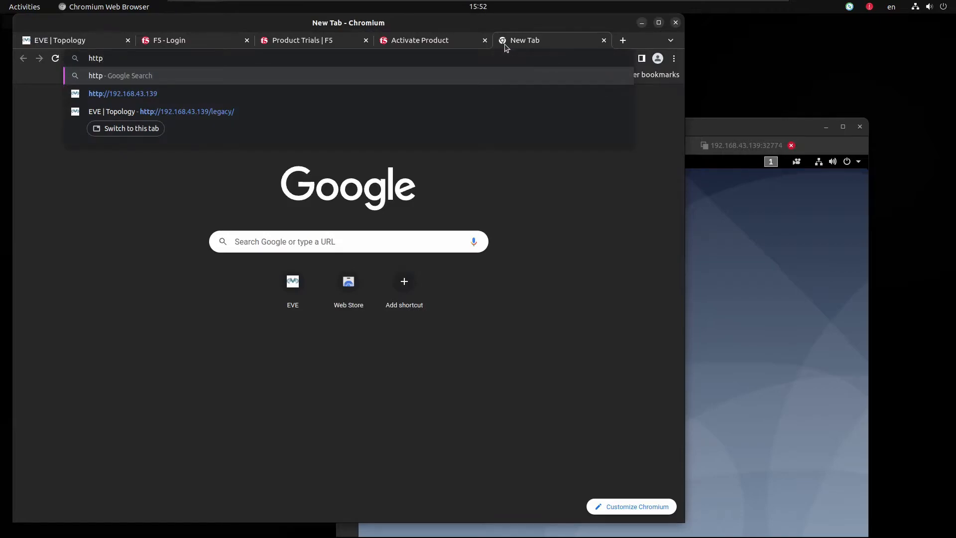
pyautogui.write('s:')
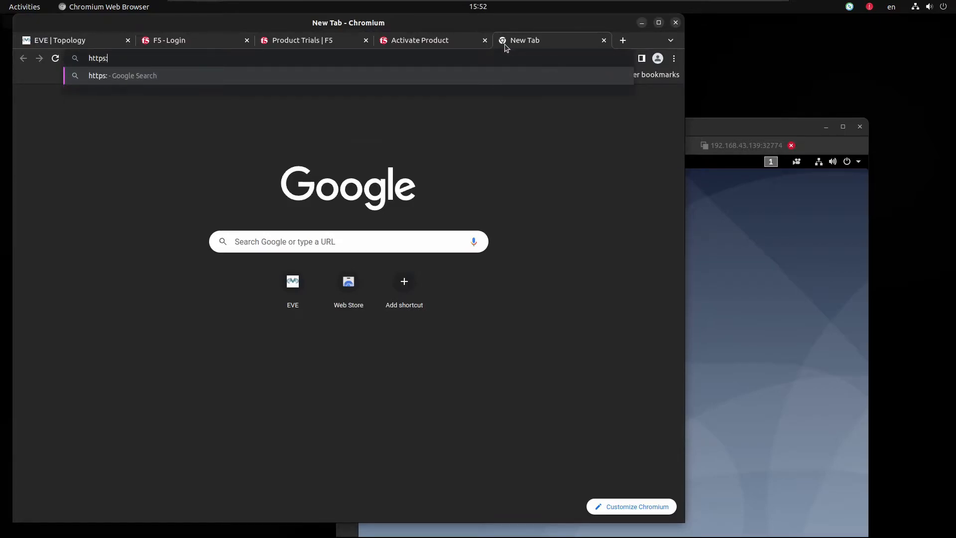
pyautogui.write('//192.168.')
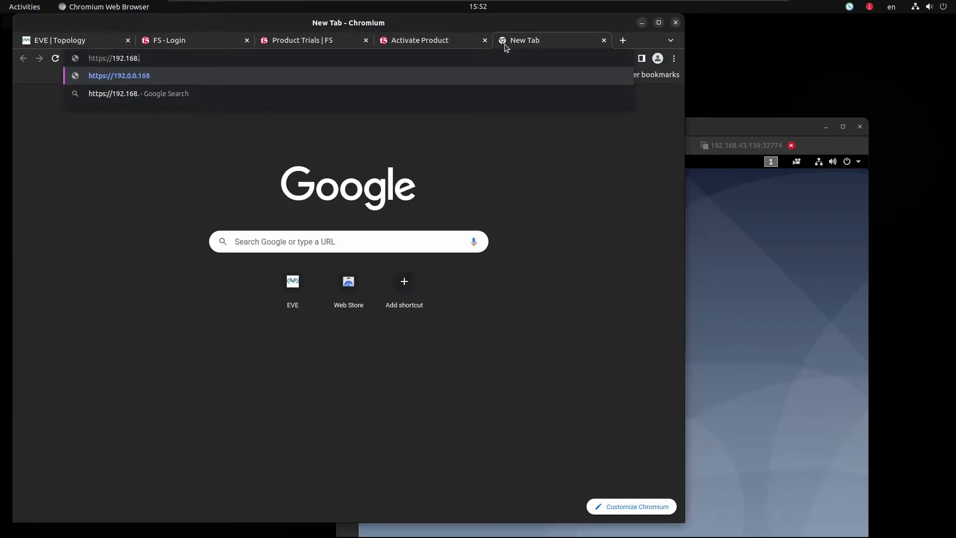
pyautogui.write('43.131')
pyautogui.press('Return')
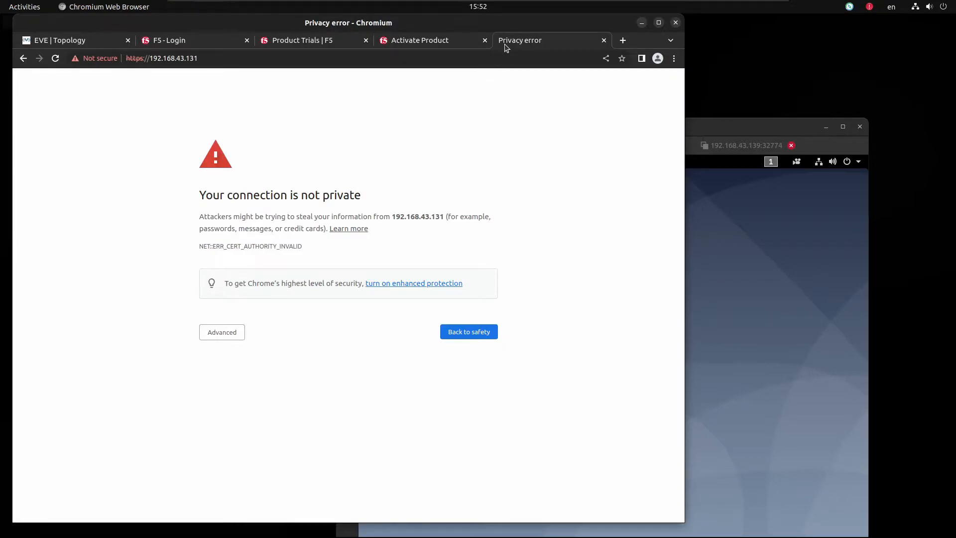
pyautogui.click(221, 334)
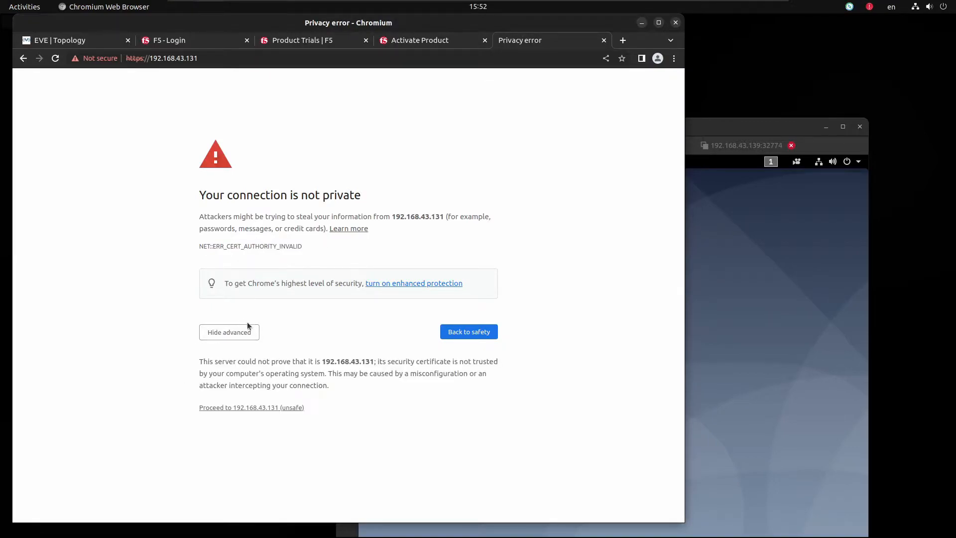
pyautogui.click(267, 406)
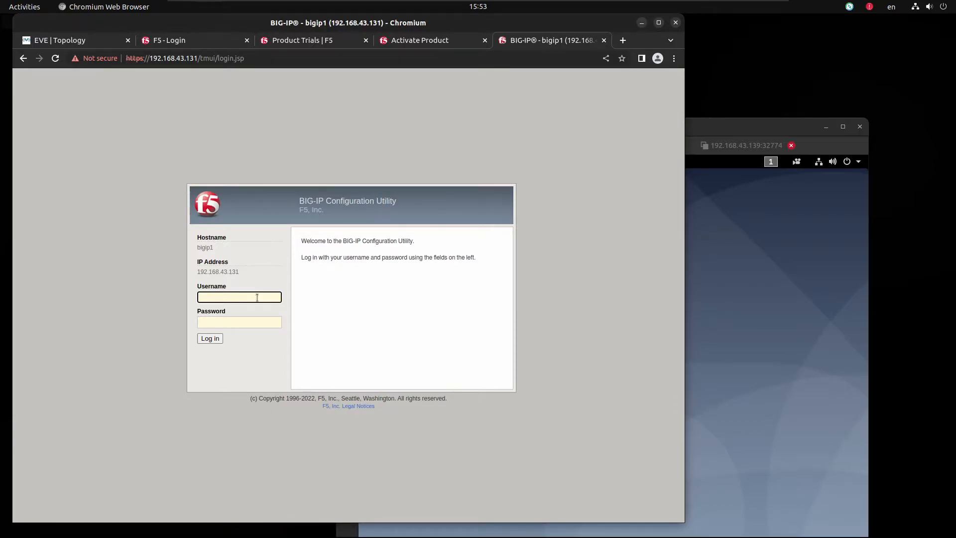
# - Log in as admin with the default password, retrying after the first failed attempt
pyautogui.write('admin')
pyautogui.press('Tab')
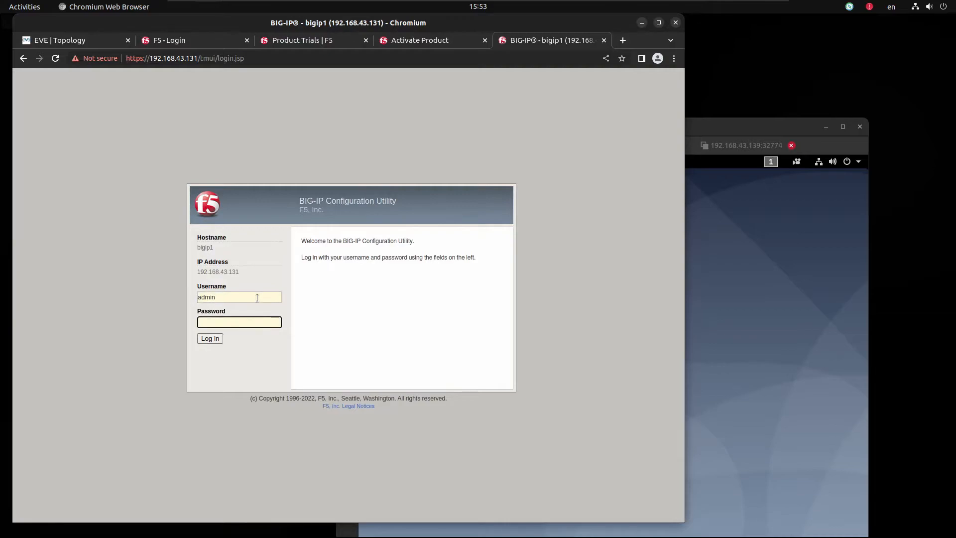
pyautogui.write('admi•••••')
pyautogui.press('Return')
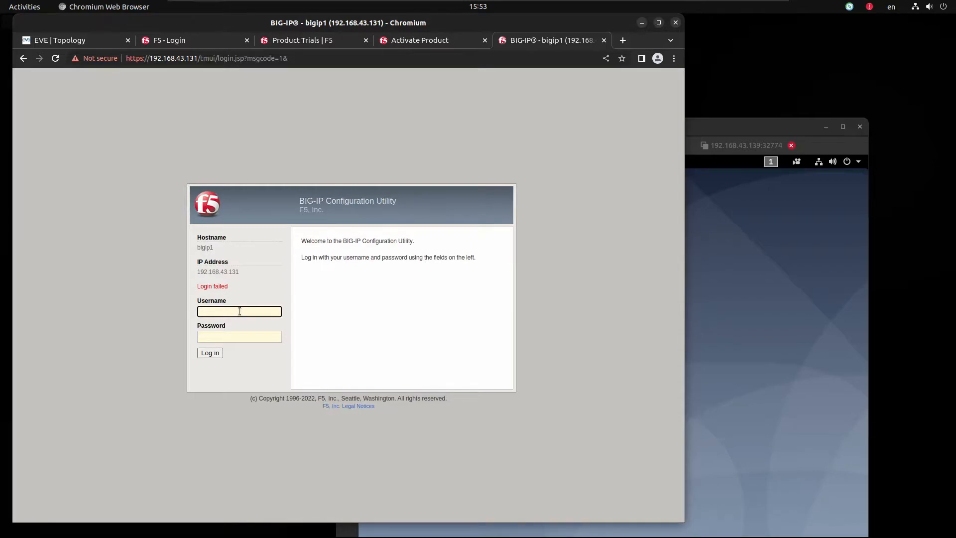
pyautogui.write('admin')
pyautogui.press('Tab')
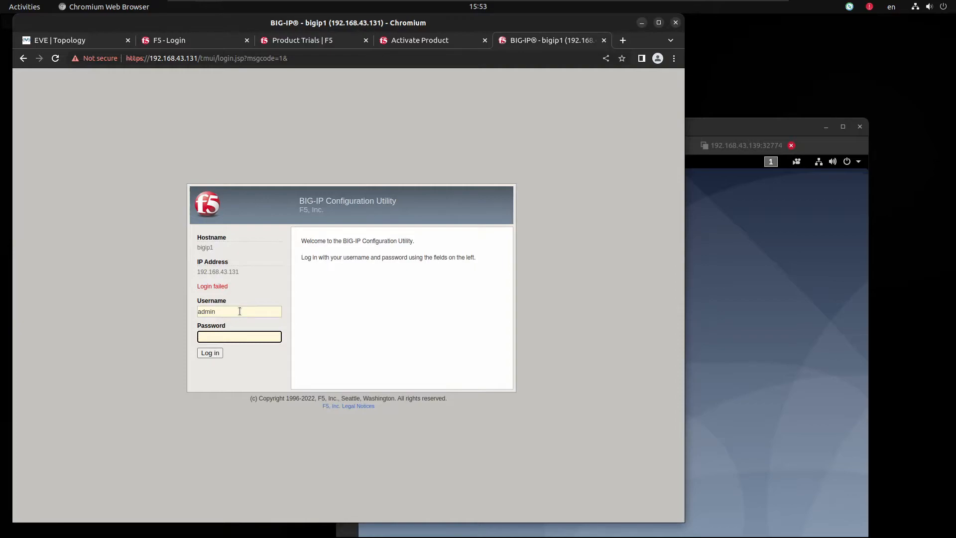
pyautogui.write('admin')
pyautogui.press('Return')
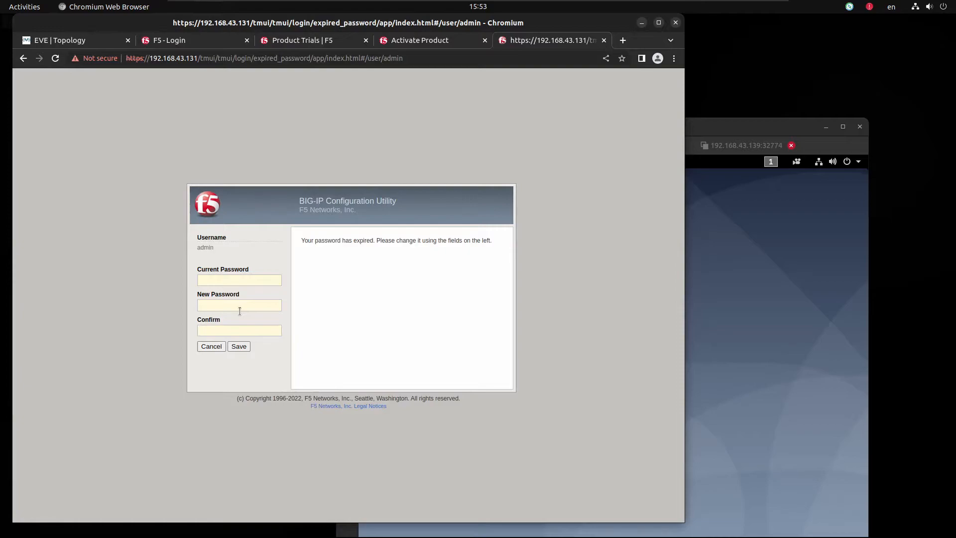
# - Enter the current admin password and a new password twice, then save
pyautogui.click(268, 281)
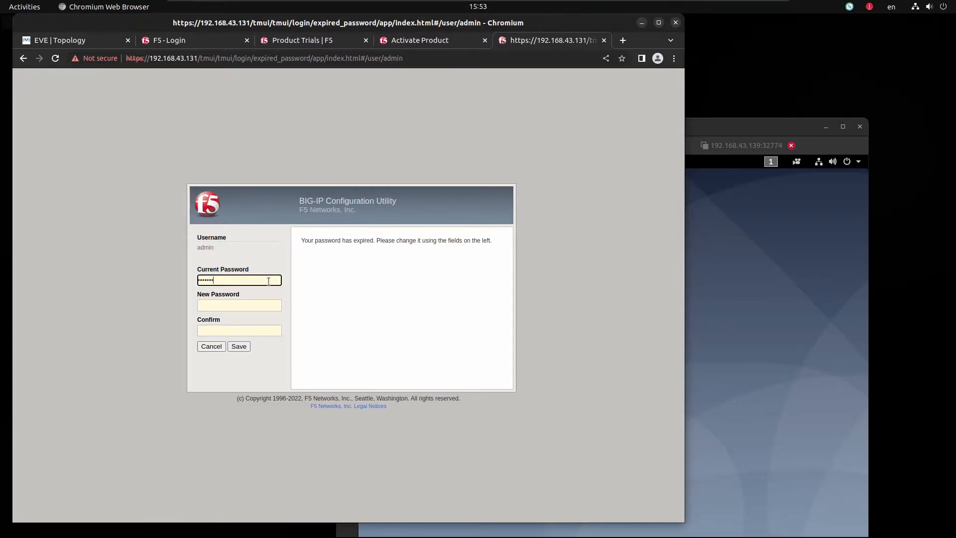
pyautogui.press('Tab')
pyautogui.write('•••••••••')
pyautogui.press('Tab')
pyautogui.write('•••••••••')
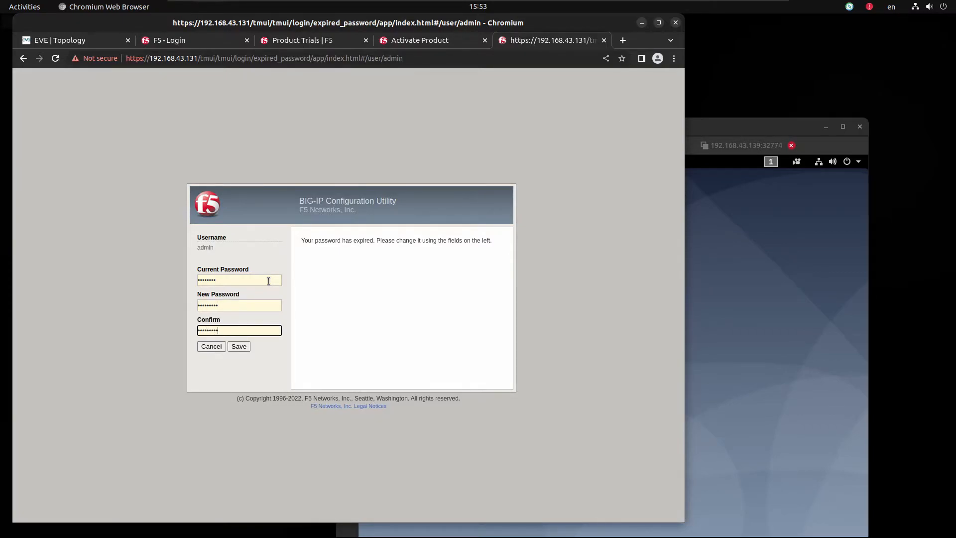
pyautogui.click(235, 347)
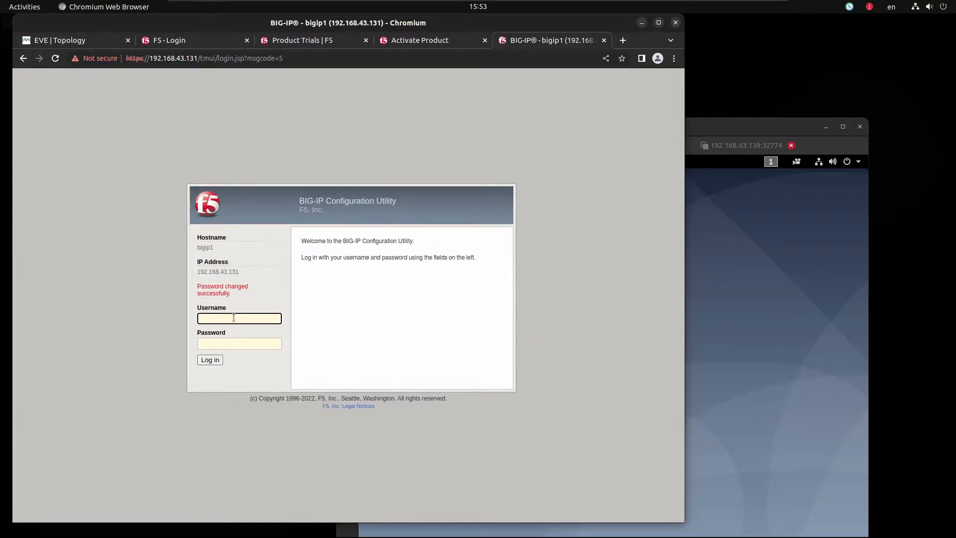
# - Log in as admin with the new password, retrying until the Setup Utility opens
pyautogui.write('admin')
pyautogui.press('Tab')
pyautogui.write('********')
pyautogui.press('Return')
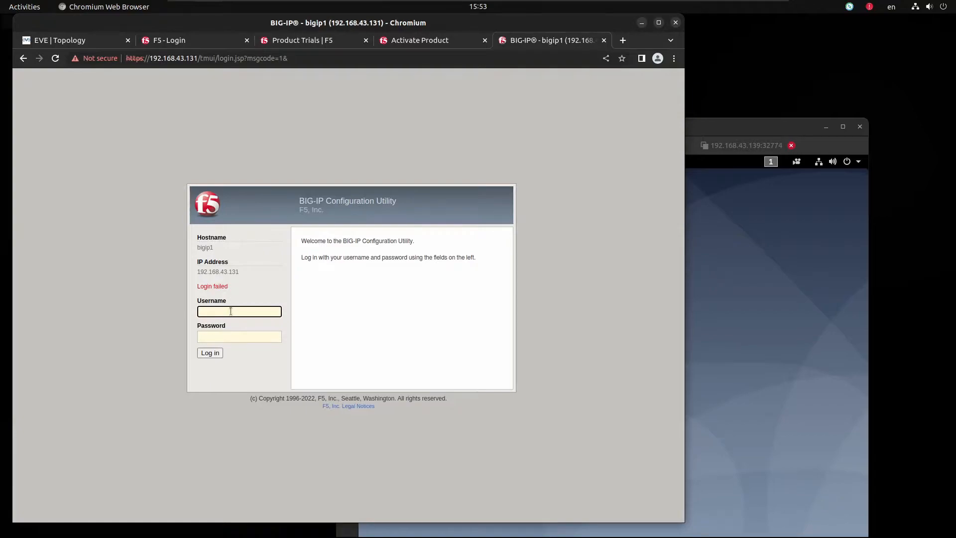
pyautogui.write('admin')
pyautogui.press('Tab')
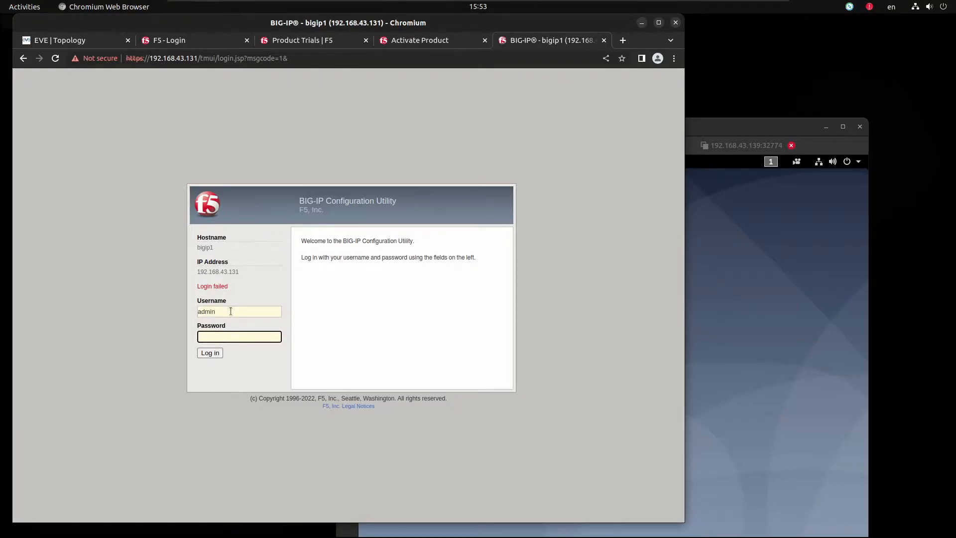
pyautogui.write('••••••')
pyautogui.press('Return')
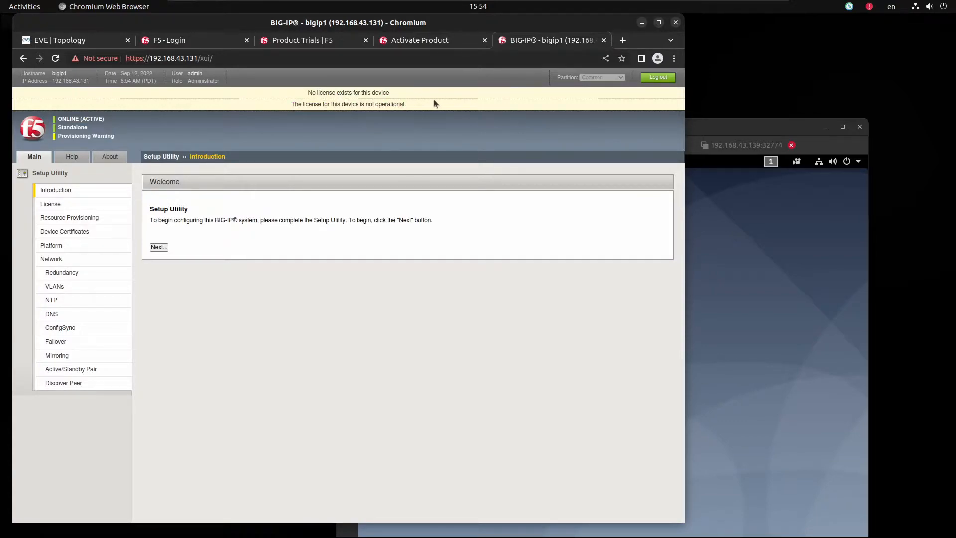
# - Advance from the Introduction to the License page and open the license activation form
pyautogui.moveTo(330, 93); pyautogui.dragTo(382, 97)
pyautogui.click(158, 248)
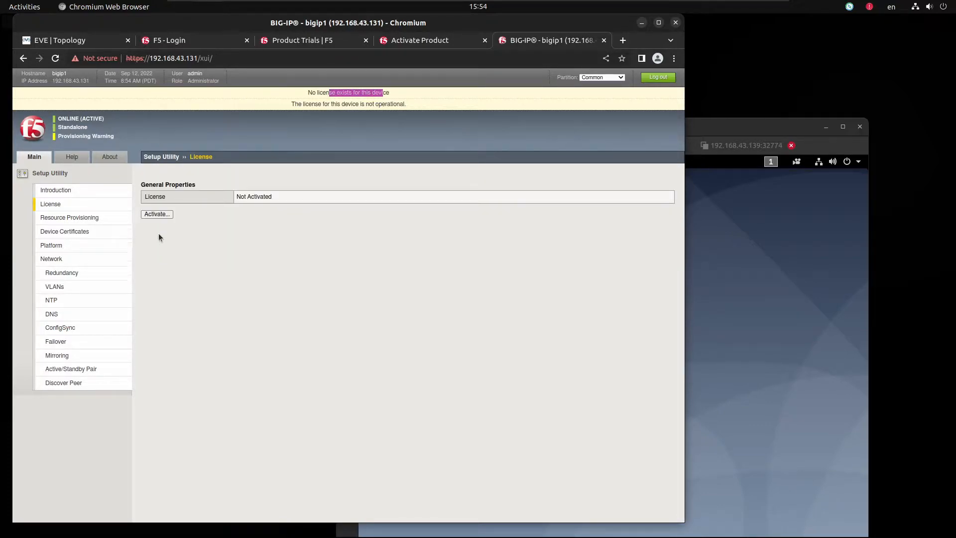
pyautogui.click(164, 214)
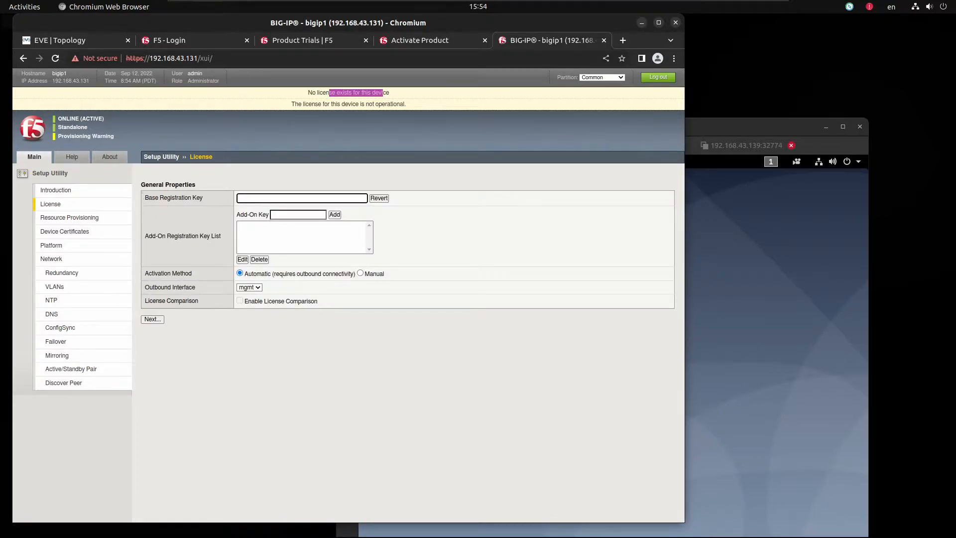
pyautogui.moveTo(153, 198); pyautogui.dragTo(200, 204)
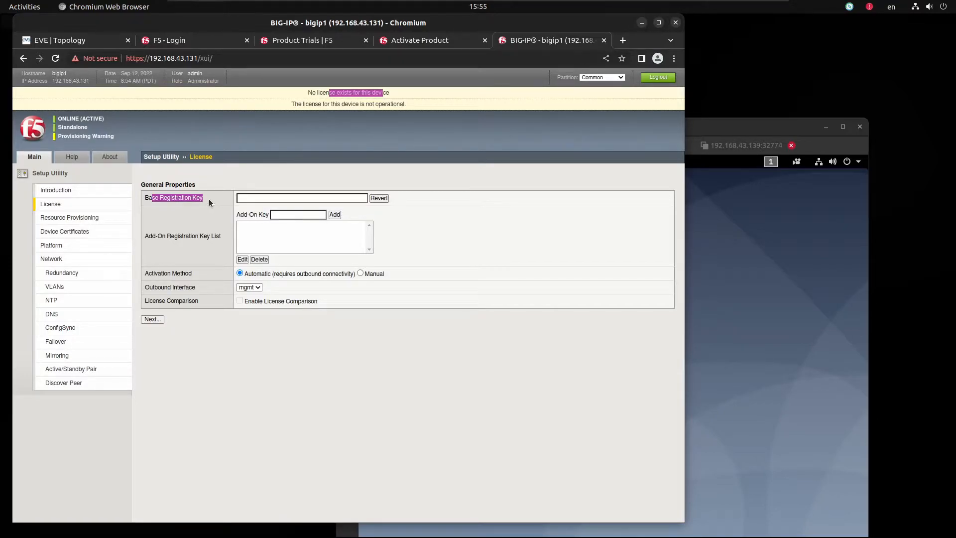
# - Switch to the F5 Product Trials tab and scroll to the BIG-IP VE trial offer
pyautogui.click(321, 42)
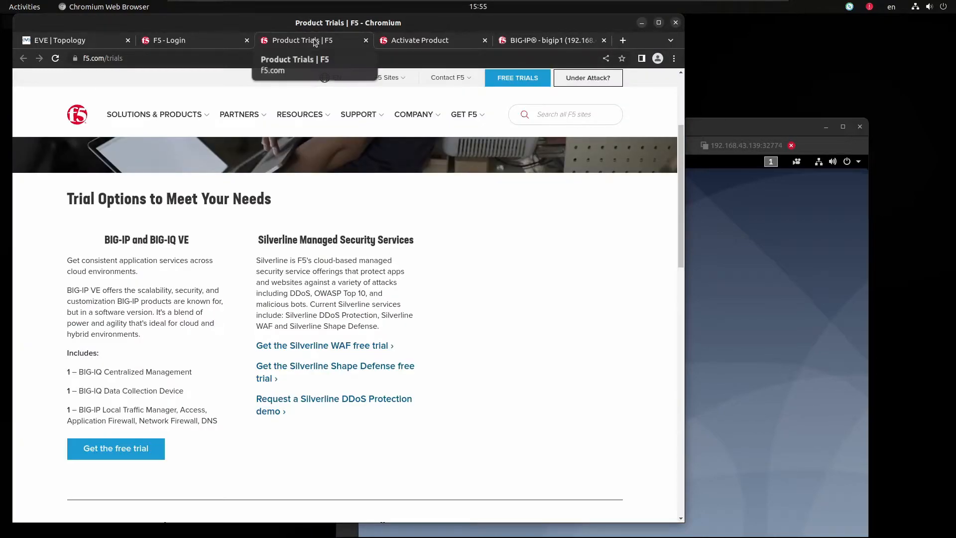
pyautogui.scroll(-1, 267, 266)
pyautogui.scroll(-1, 268, 267)
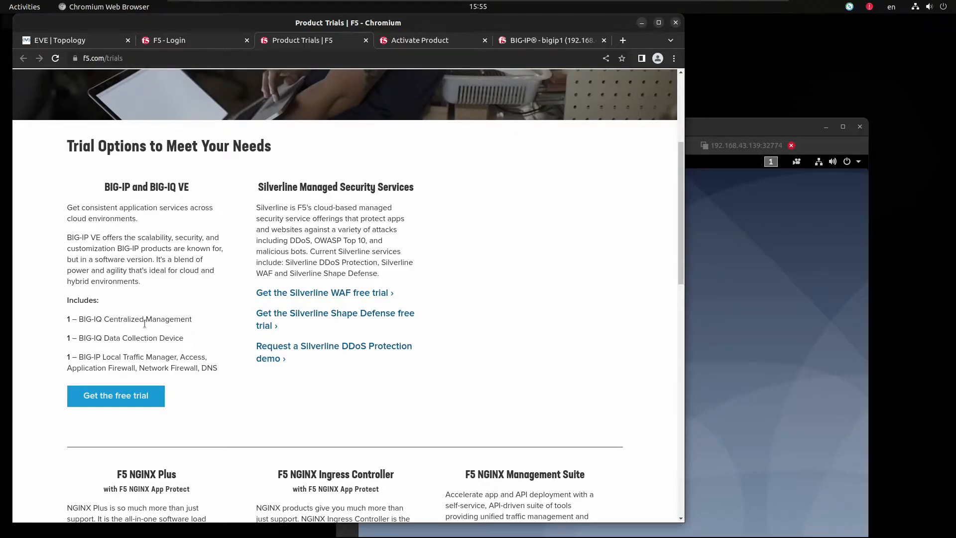
pyautogui.scroll(-3, 144, 323)
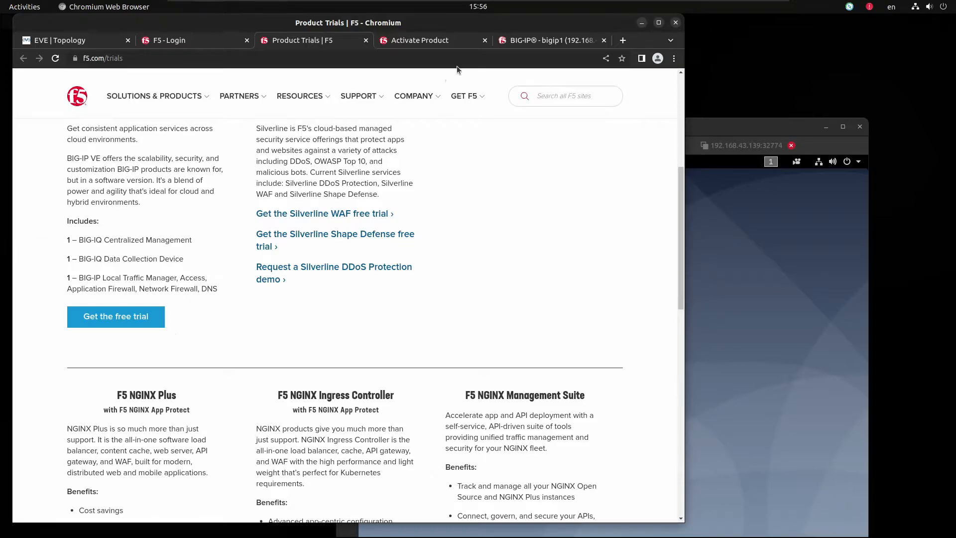
# - Paste the base registration key, select Manual activation and generate the licensing dossier
pyautogui.click(550, 40)
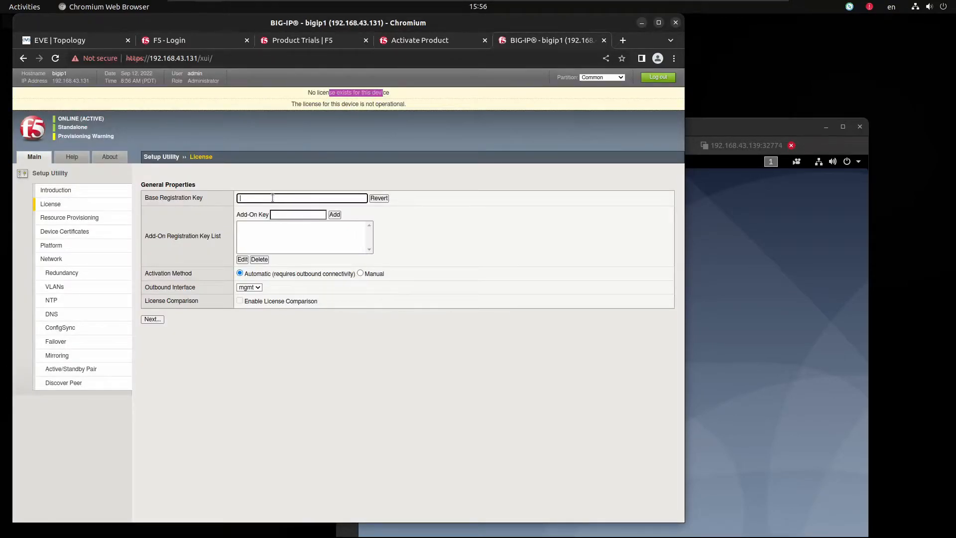
pyautogui.click(273, 198)
pyautogui.click(360, 273)
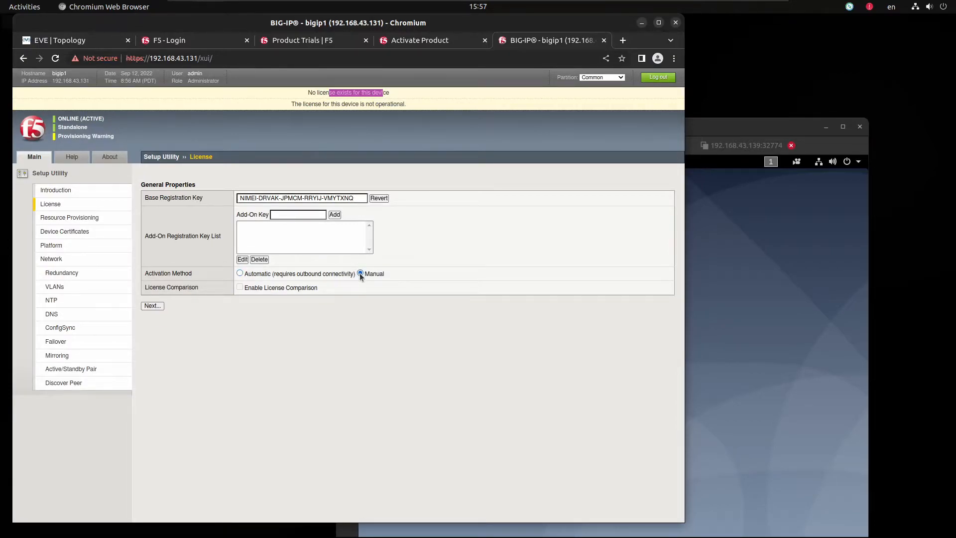
pyautogui.click(152, 306)
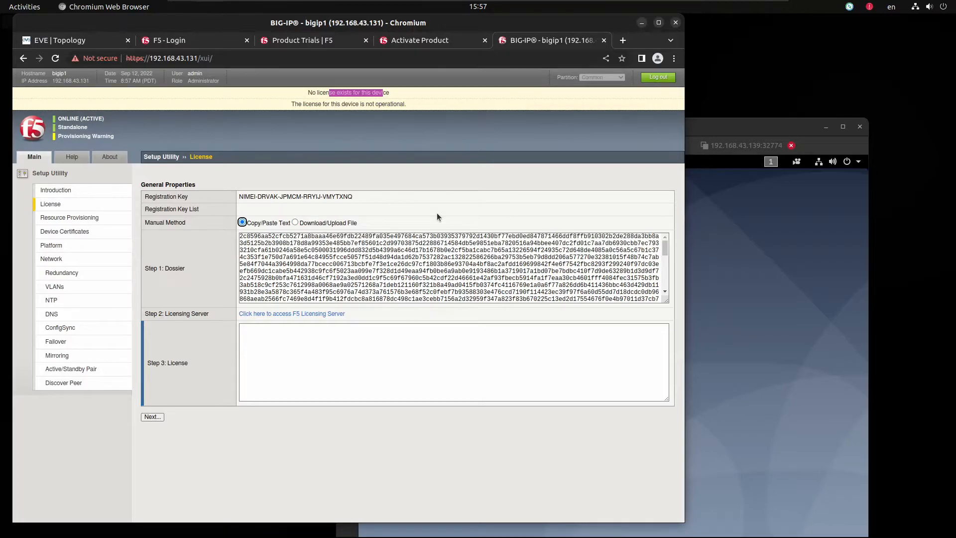
# - Bring the activated license from the F5 activation page into Step 3: License and submit it
pyautogui.click(418, 45)
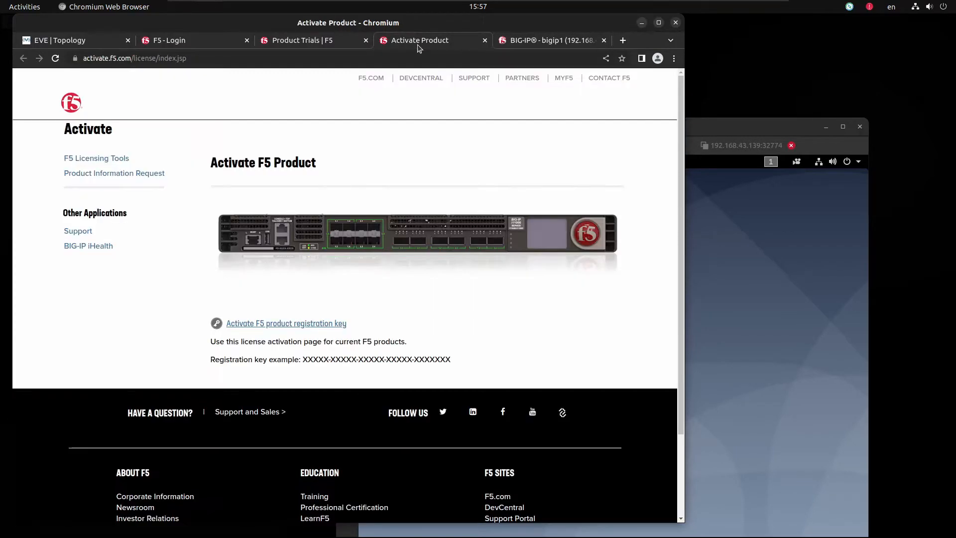
pyautogui.click(529, 41)
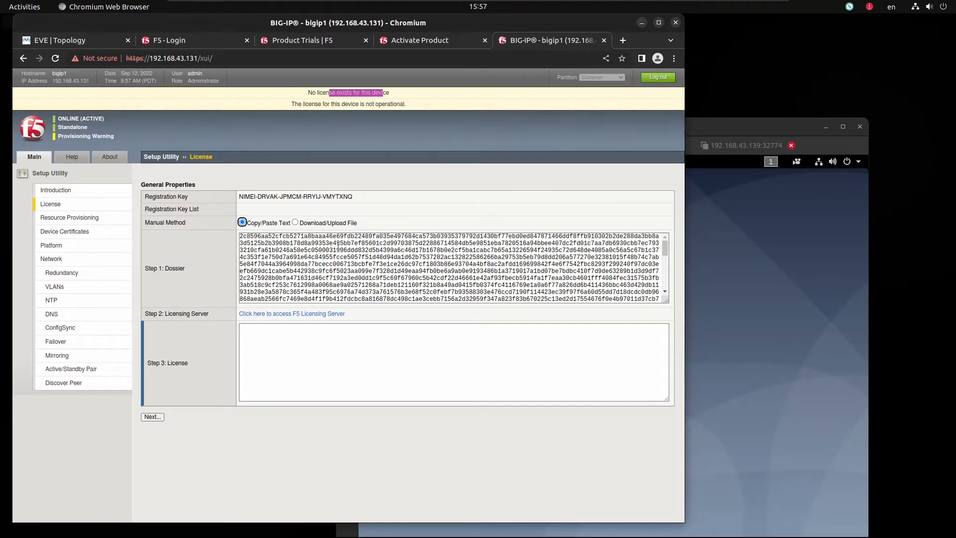
pyautogui.click(430, 44)
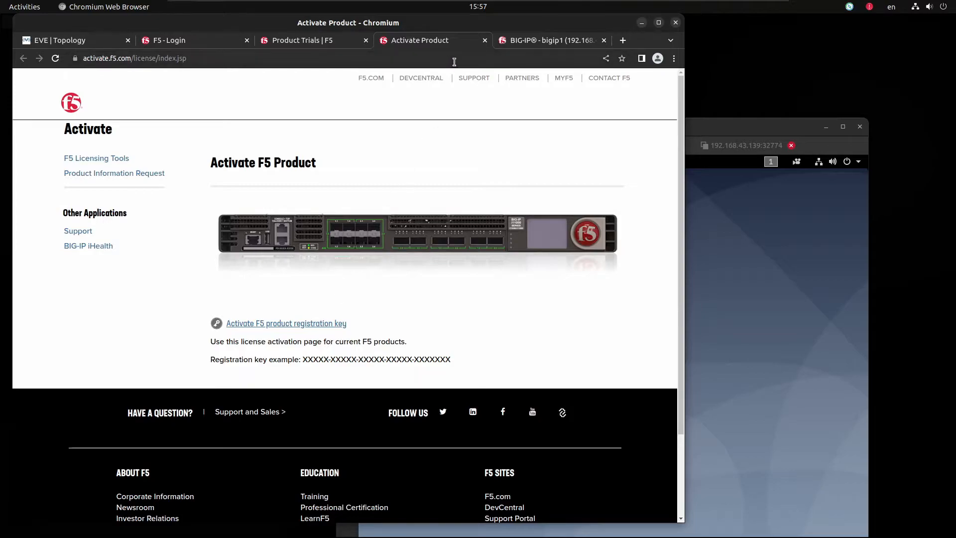
pyautogui.click(534, 40)
pyautogui.click(300, 364)
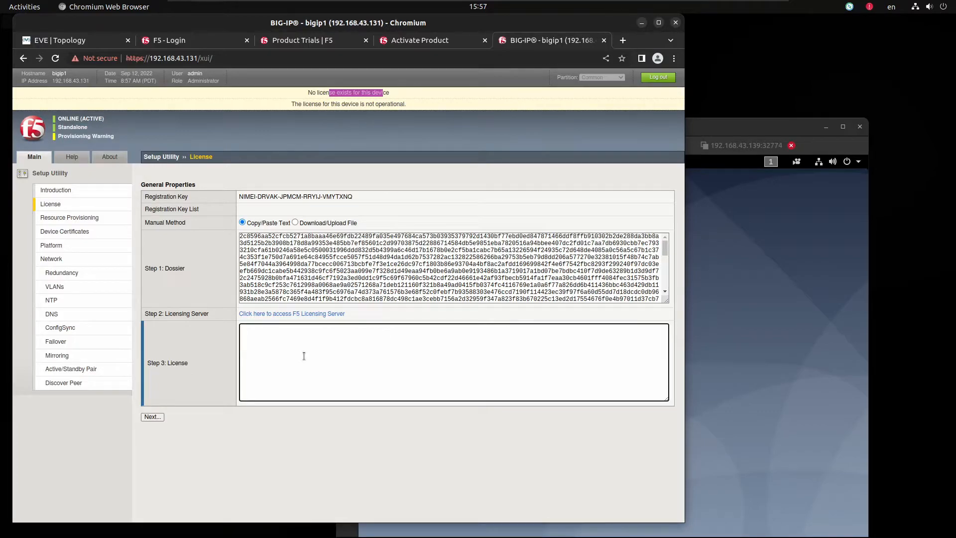
pyautogui.hotkey('ctrl', 'v')
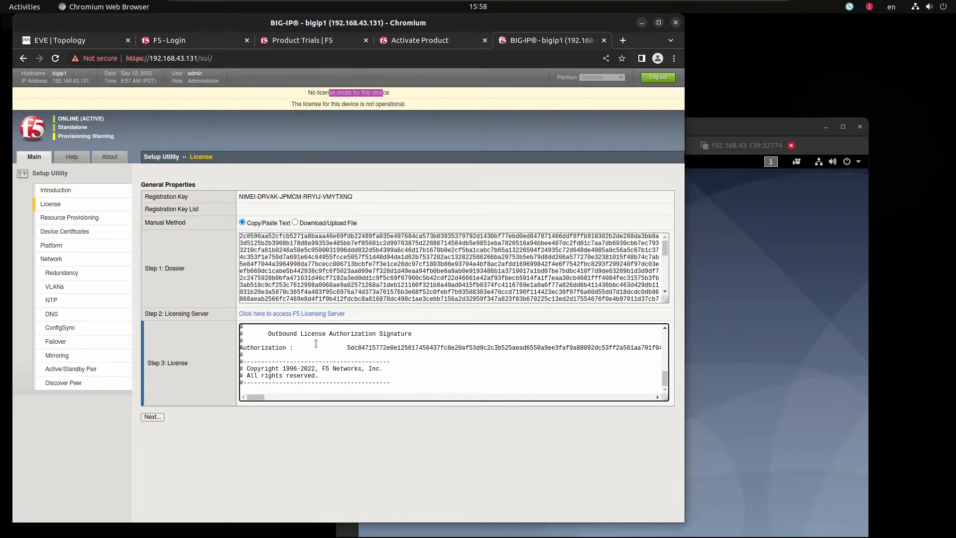
pyautogui.click(151, 416)
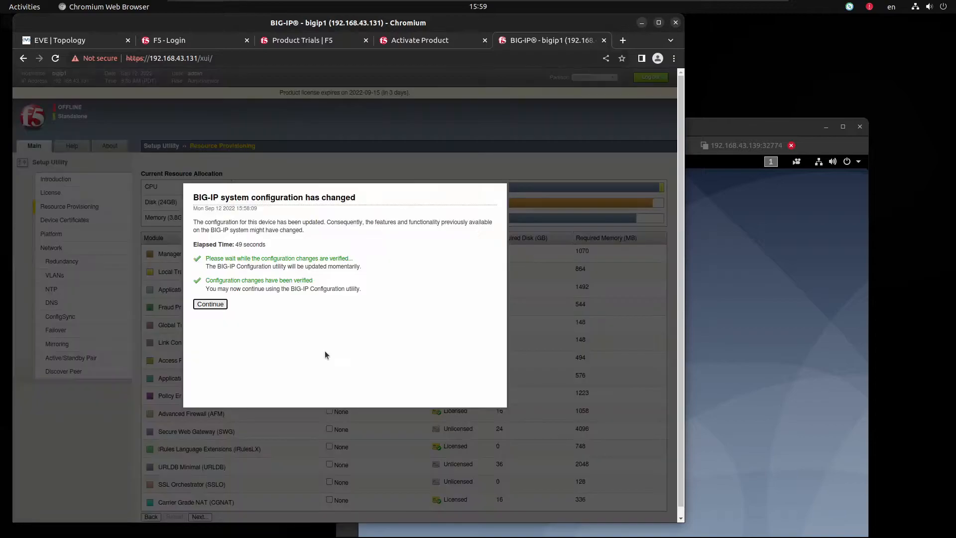
# - Acknowledge the configuration-change notice and accept the Resource Provisioning and Device Certificates pages
pyautogui.click(212, 304)
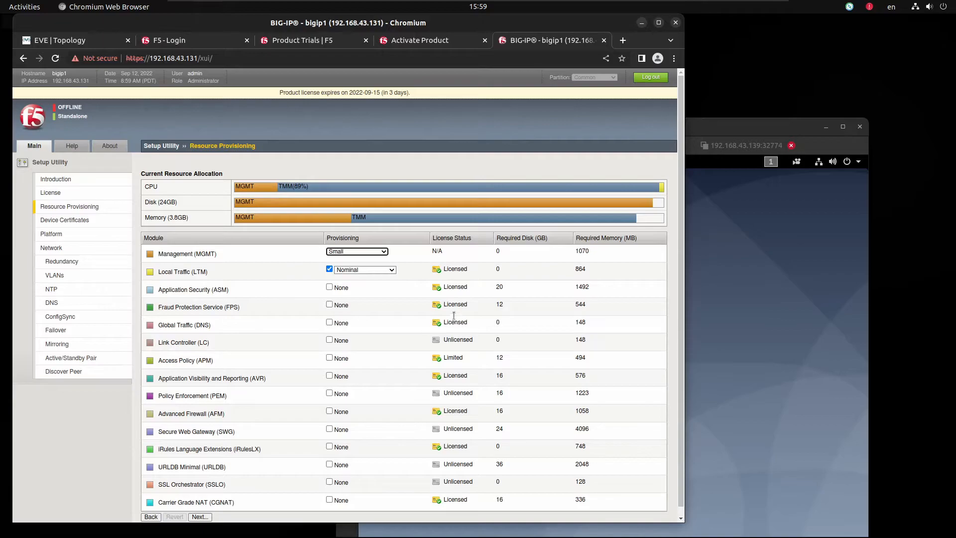
pyautogui.scroll(-1, 229, 409)
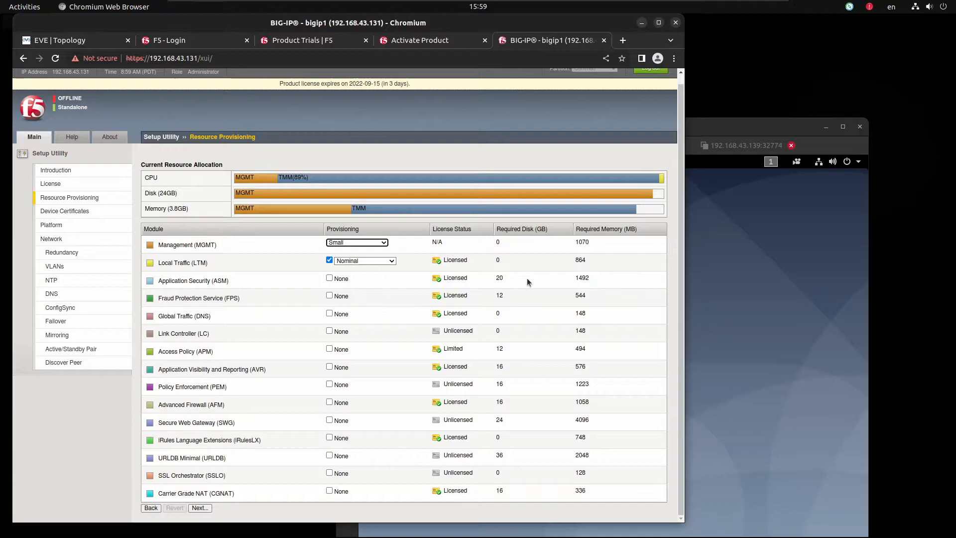
pyautogui.click(204, 509)
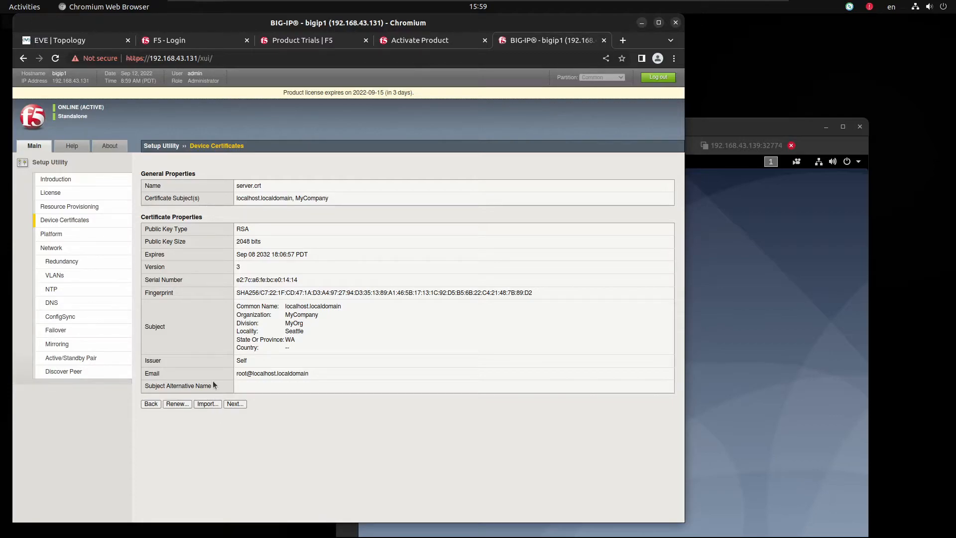
pyautogui.click(244, 403)
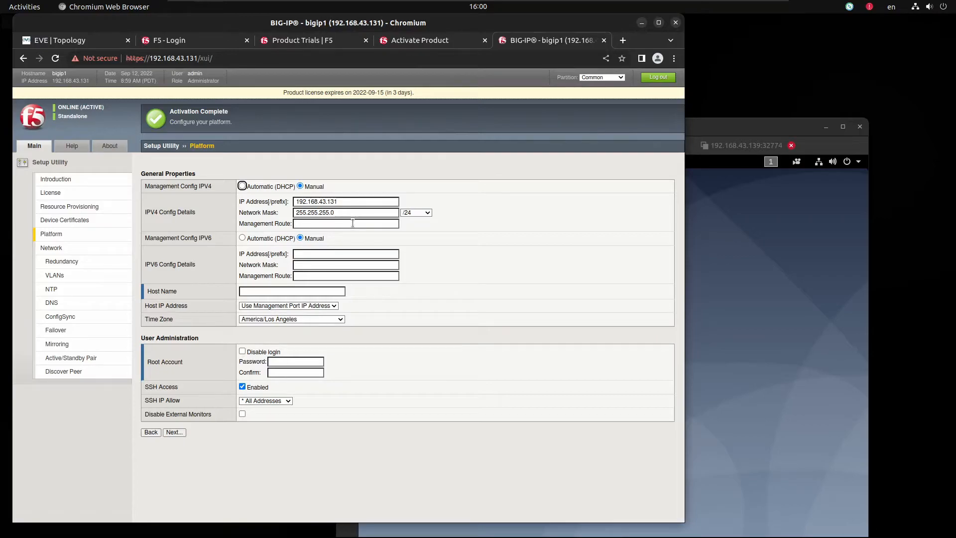
# - Set host name LB1.BULLTECH.COM, time zone GMT+0 and a confirmed root password, then submit
pyautogui.click(284, 292)
pyautogui.write('LB1')
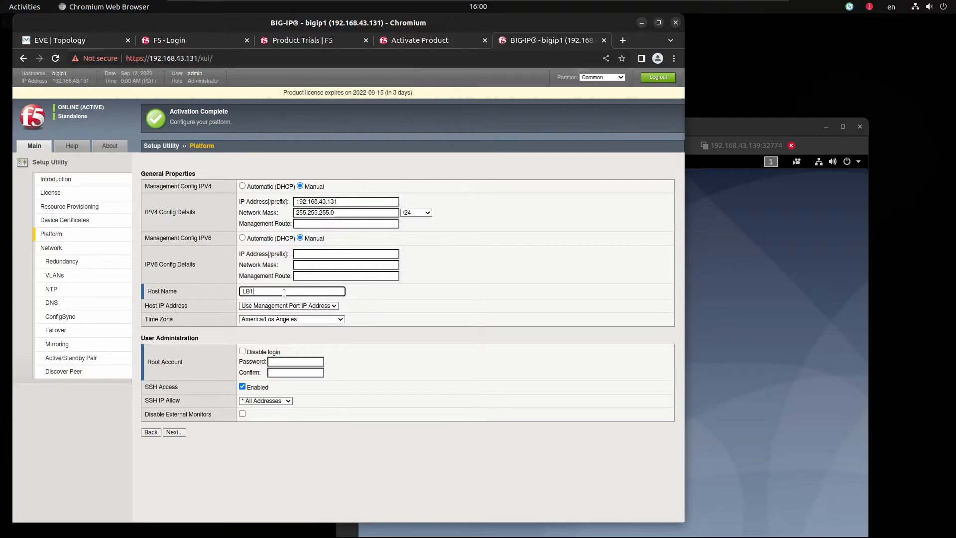
pyautogui.write('.BULLTECH.COM')
pyautogui.click(313, 319)
pyautogui.write('gmt')
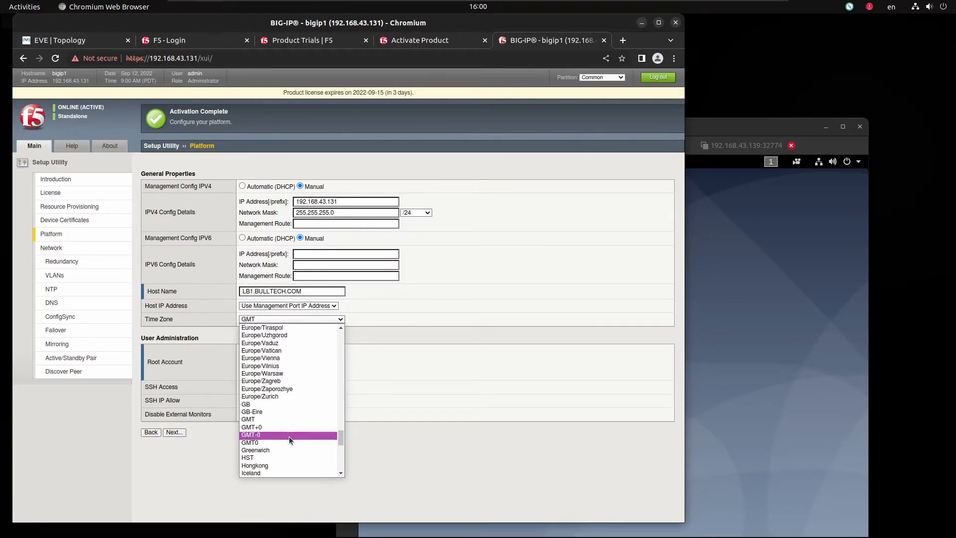
pyautogui.click(285, 424)
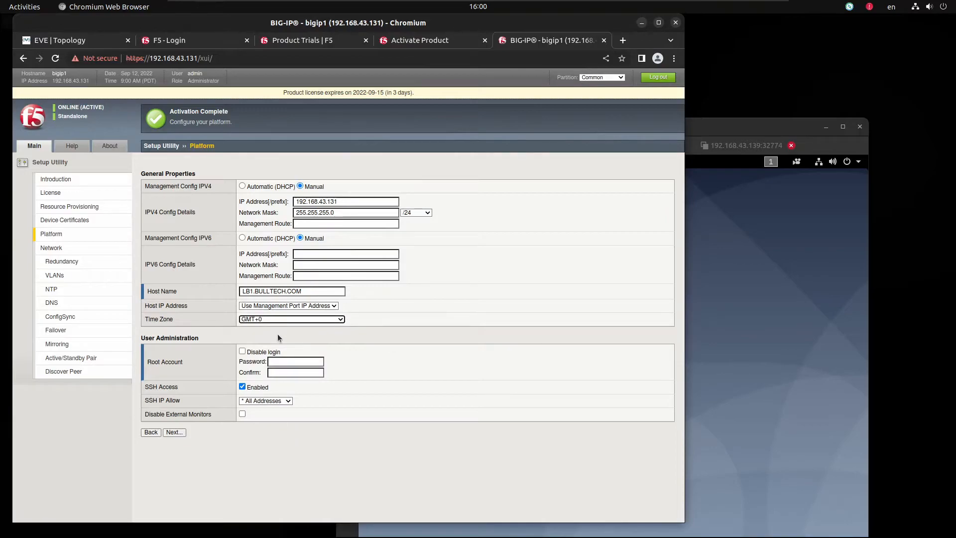
pyautogui.click(290, 362)
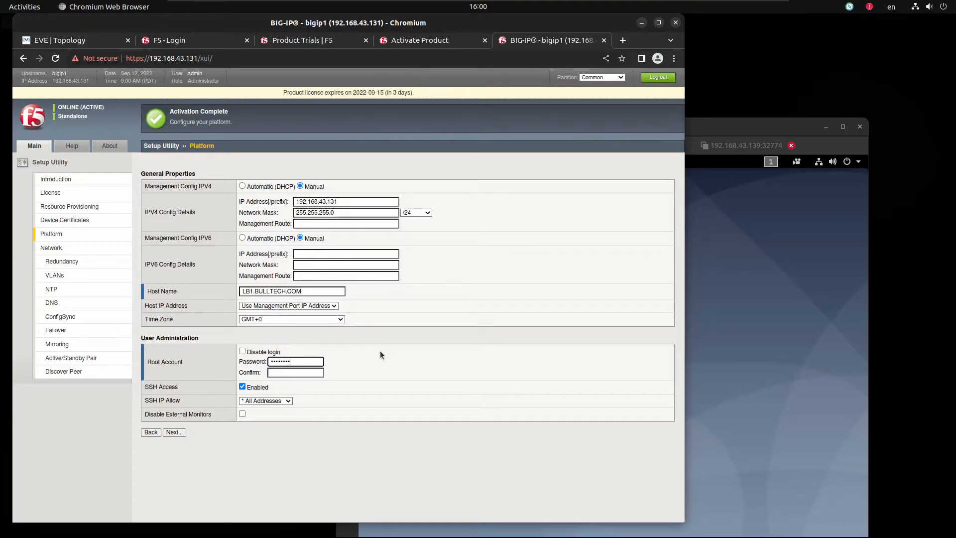
pyautogui.write('*')
pyautogui.press('Tab')
pyautogui.write('********')
pyautogui.click(176, 432)
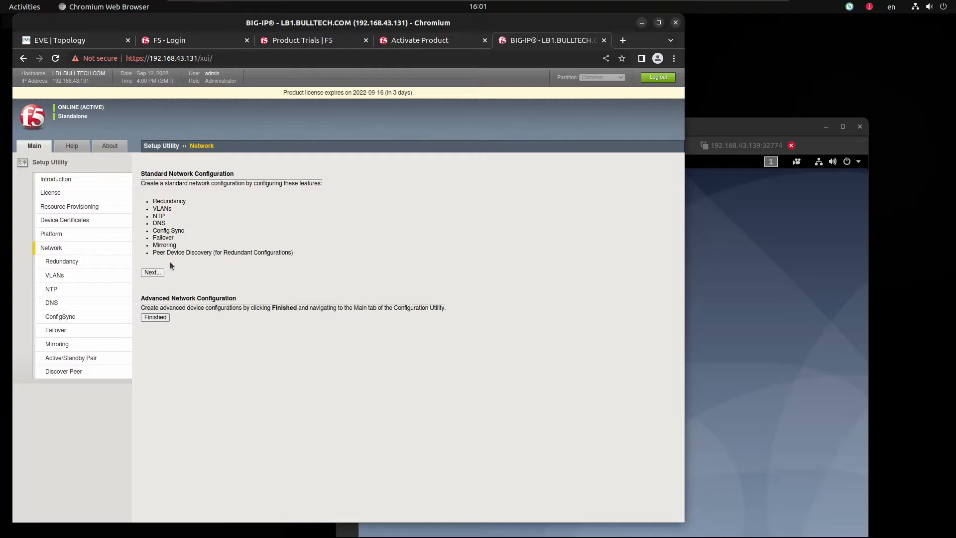
# - Start Standard Network Configuration and accept Redundancy with config sync and Network failover
pyautogui.click(156, 274)
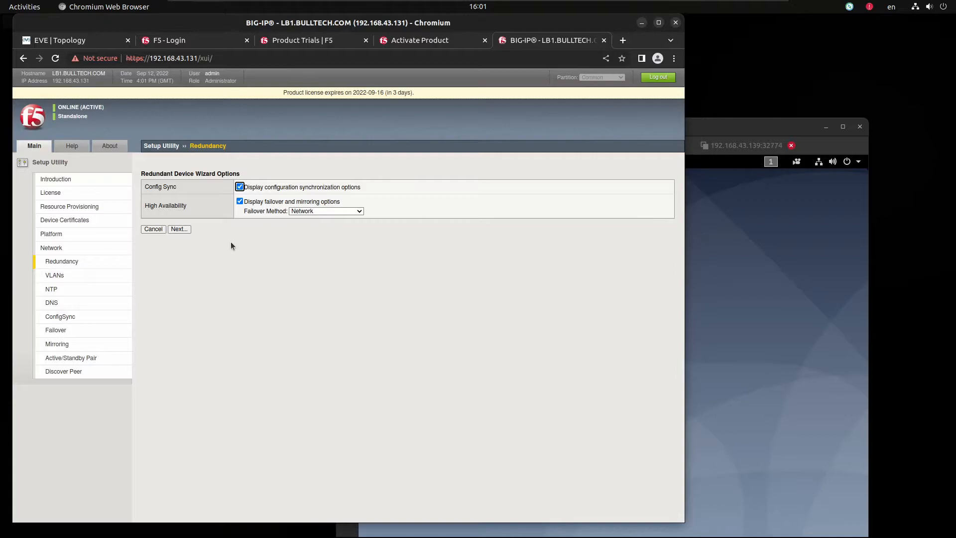
pyautogui.click(328, 211)
pyautogui.click(328, 211)
pyautogui.click(187, 229)
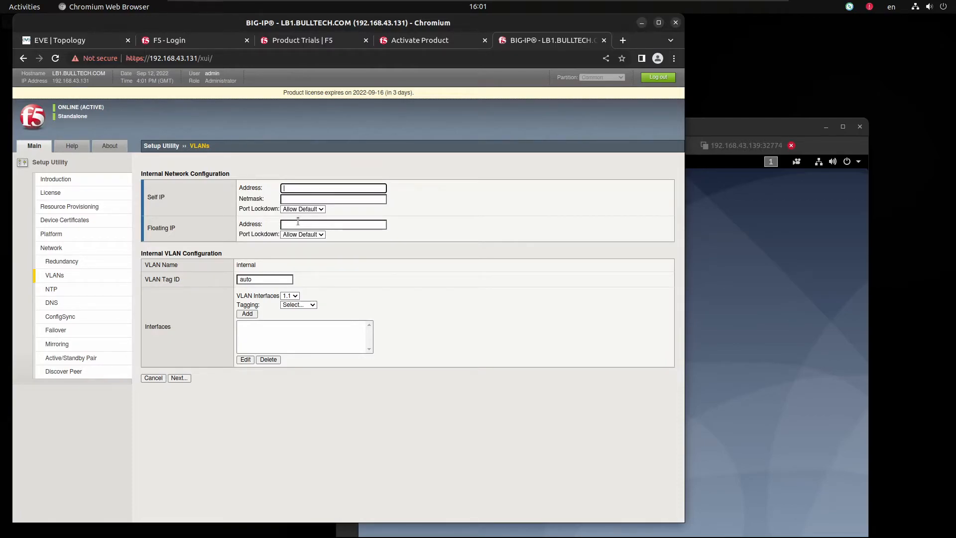
# - After checking the EVE topology, enter internal self IP 192.168.101.131 with netmask 255.255.255.0
pyautogui.click(79, 40)
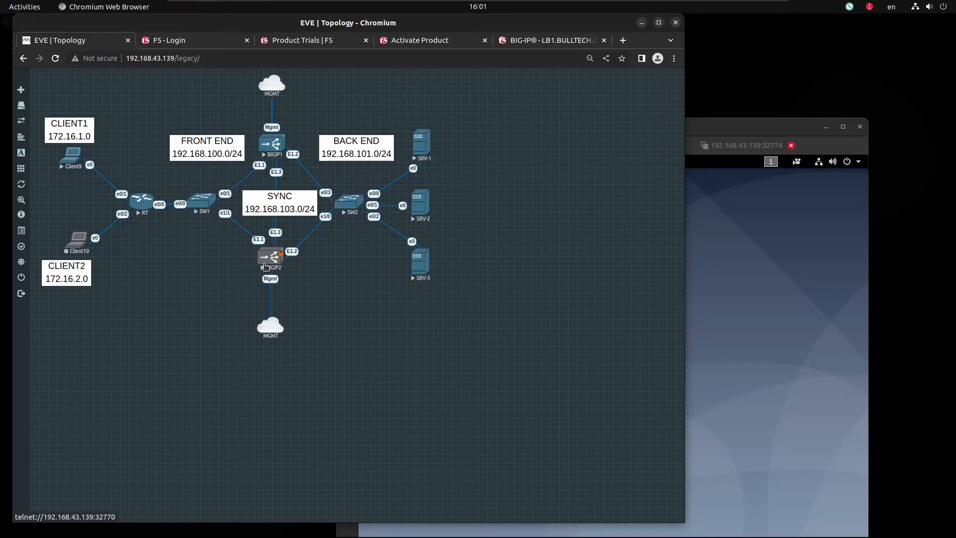
pyautogui.click(550, 40)
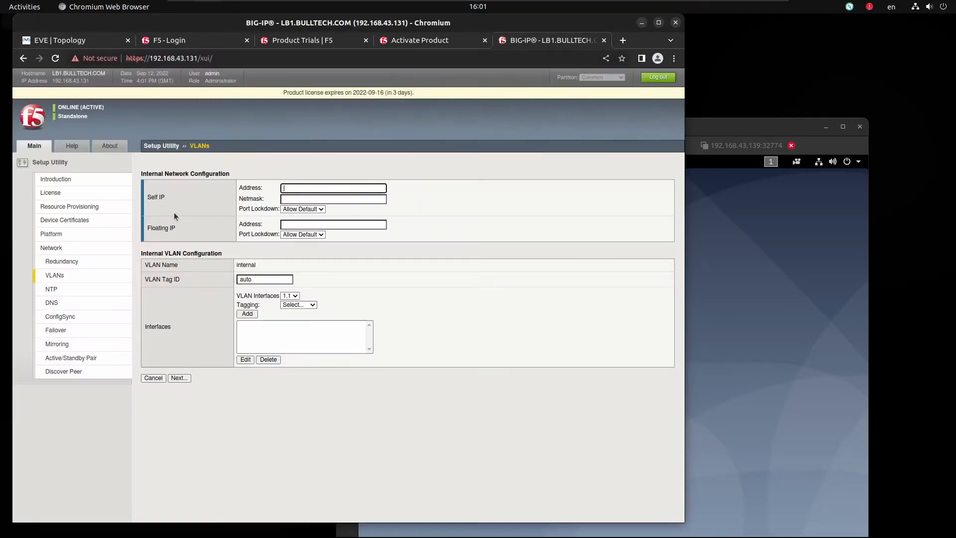
pyautogui.write('192.168.101.131')
pyautogui.press('Tab')
pyautogui.write('255')
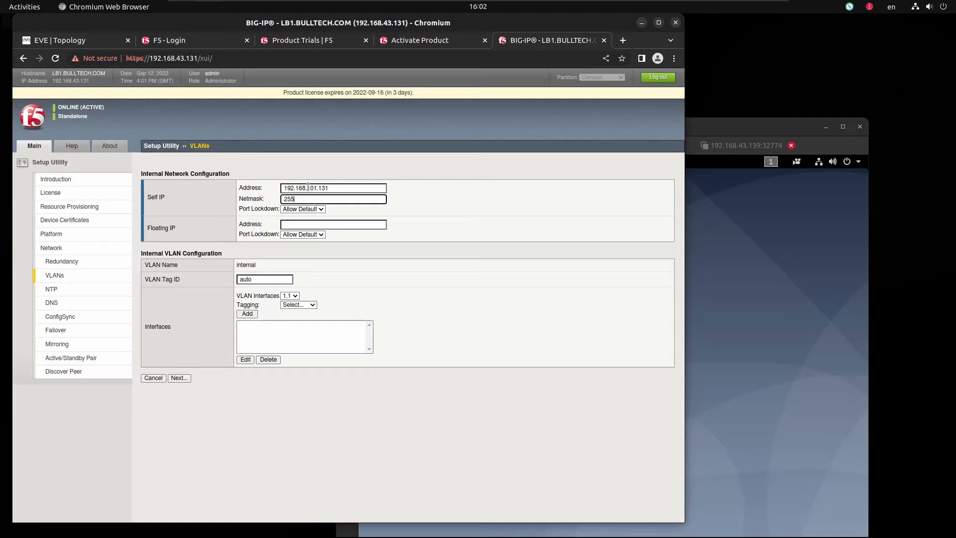
pyautogui.write('.255.255.0')
pyautogui.press('Tab')
pyautogui.press('Tab')
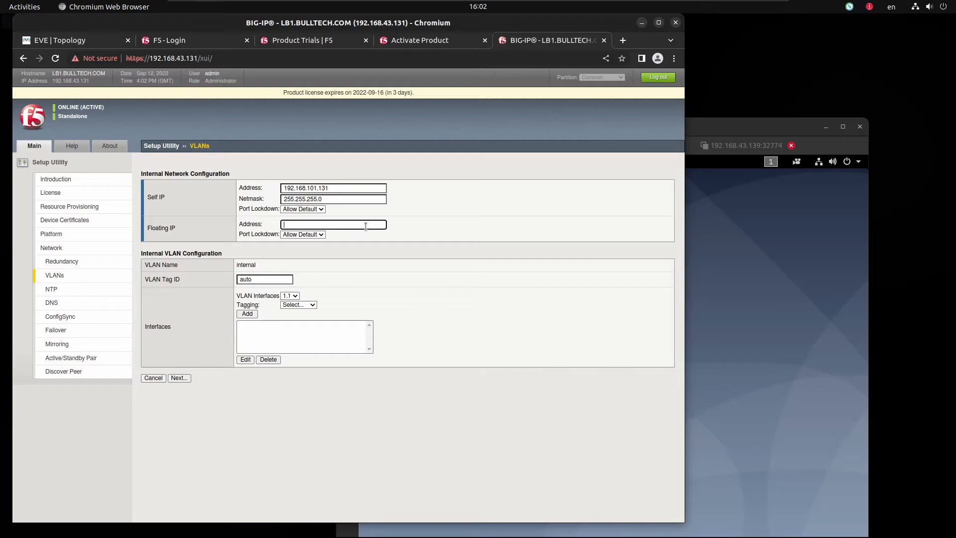
pyautogui.write('172.16')
pyautogui.press('BackSpace')
pyautogui.press('BackSpace')
pyautogui.press('BackSpace')
pyautogui.press('BackSpace')
pyautogui.press('BackSpace')
pyautogui.press('BackSpace')
pyautogui.write('192')
# - Open a terminal on the Kali client in the 192.168.43.139:32772 Remmina console
pyautogui.click(88, 41)
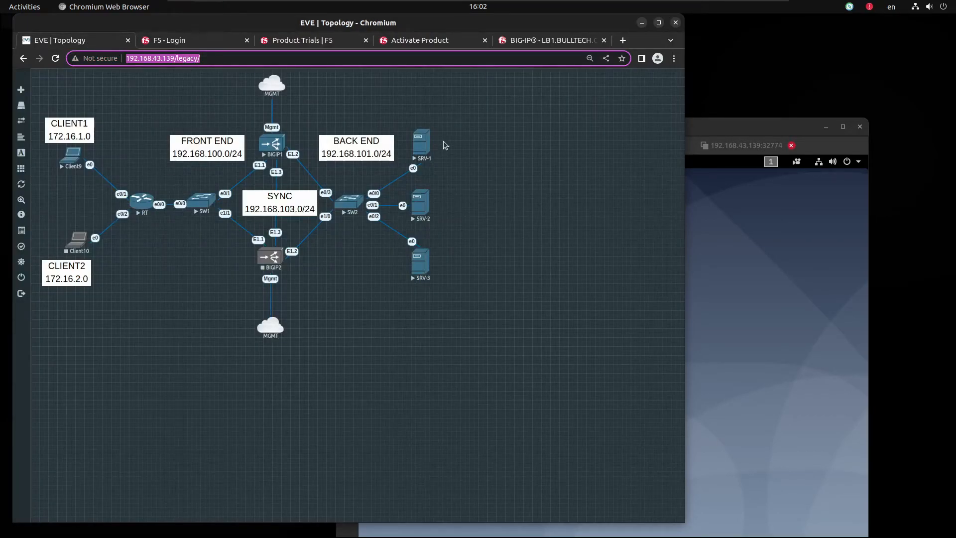
pyautogui.click(765, 224)
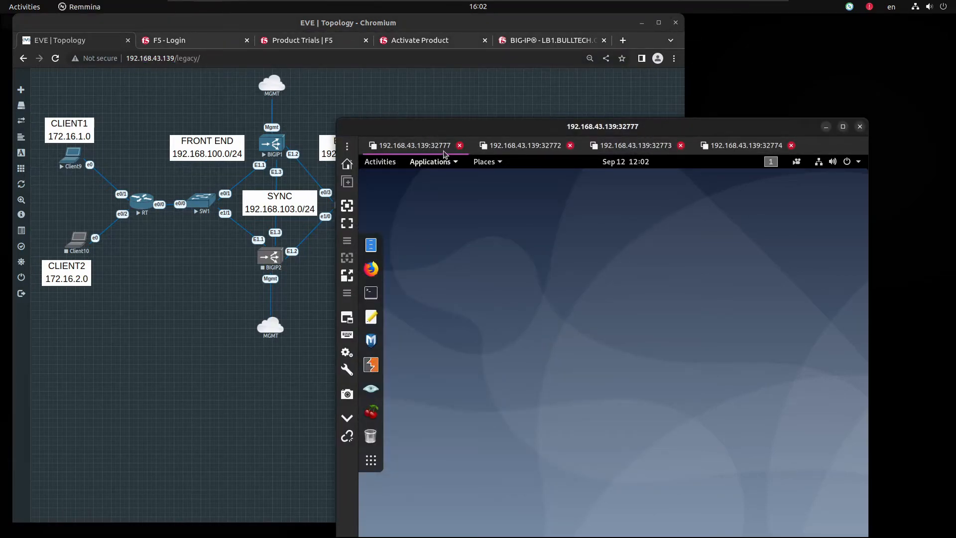
pyautogui.click(508, 150)
pyautogui.click(371, 293)
# - Check the client's address with ifconfig and relabel BACK END as 172.16.101.0/24
pyautogui.write('ifconfig')
pyautogui.press('Return')
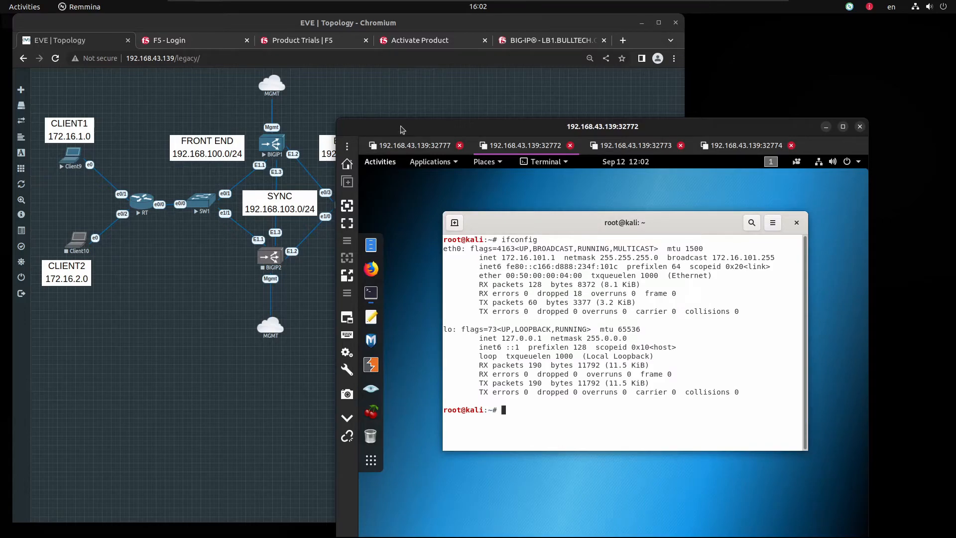
pyautogui.moveTo(401, 127); pyautogui.dragTo(429, 120)
pyautogui.click(344, 156)
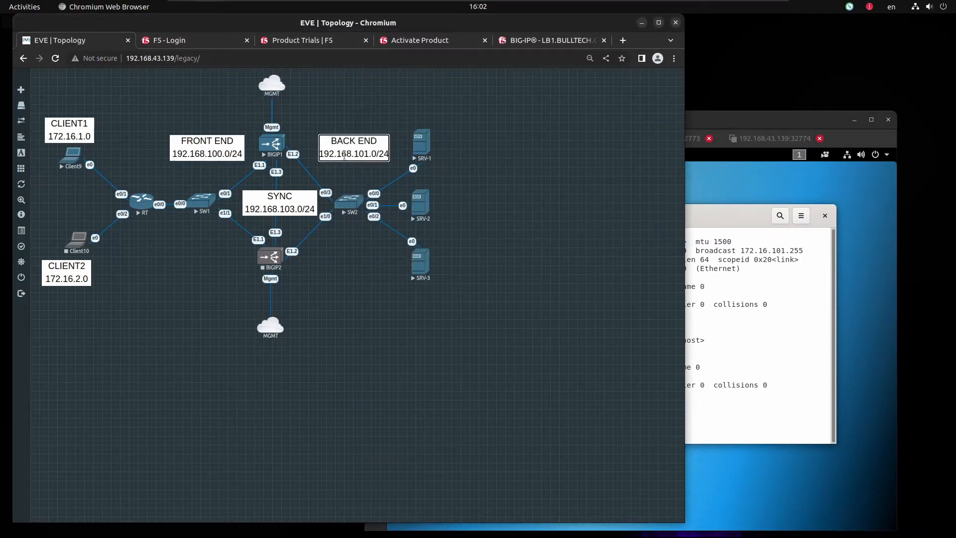
pyautogui.press('BackSpace')
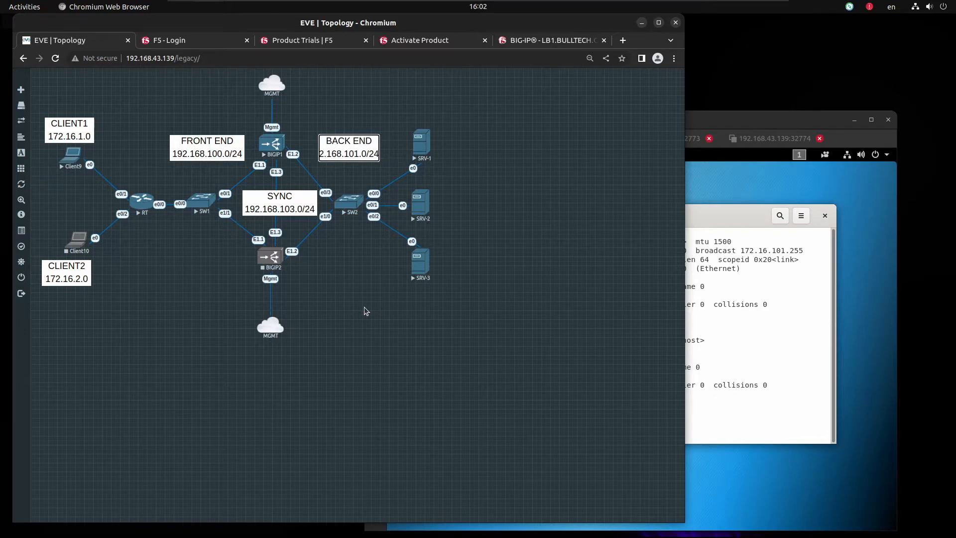
pyautogui.write('7')
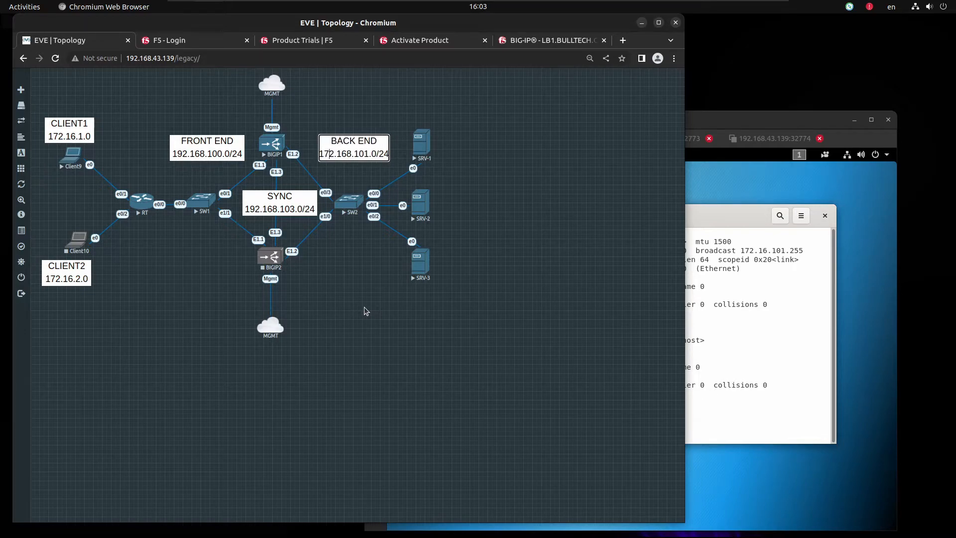
pyautogui.press('Right')
pyautogui.press('Right')
pyautogui.press('Right')
pyautogui.press('Right')
pyautogui.press('BackSpace')
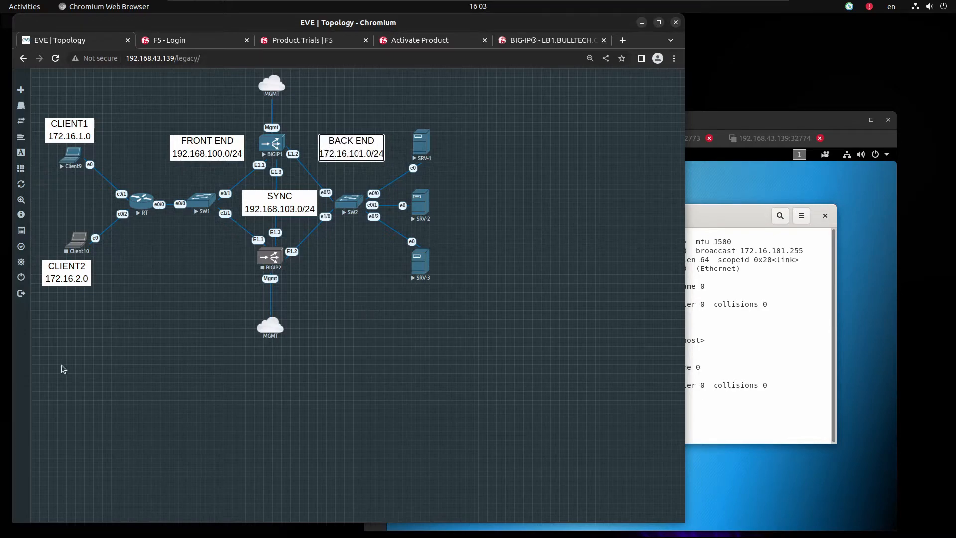
# - Relabel SYNC as 172.16.103.0/24 and FRONT END as 172.16.100.0/24
pyautogui.click(257, 209)
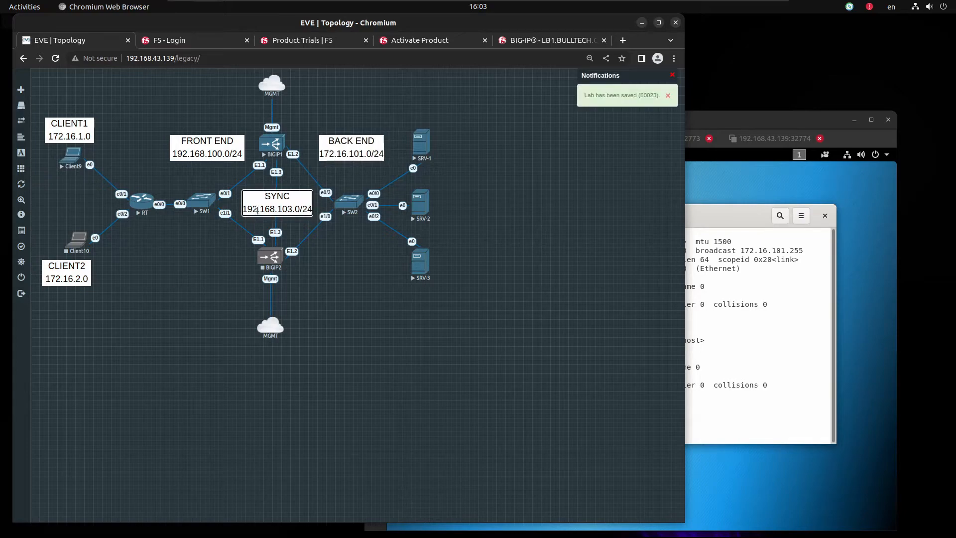
pyautogui.press('Right')
pyautogui.press('Right')
pyautogui.press('BackSpace')
pyautogui.press('BackSpace')
pyautogui.write('7')
pyautogui.click(201, 156)
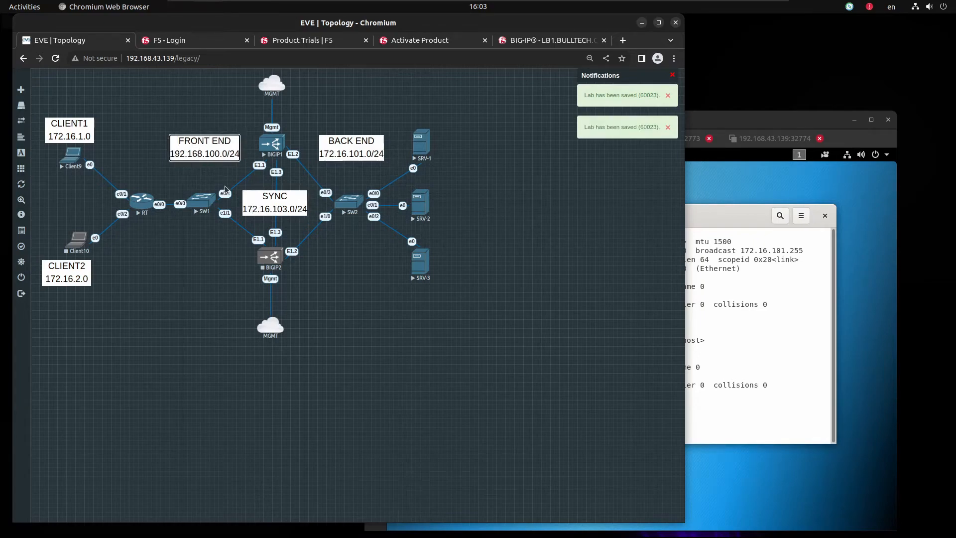
pyautogui.press('BackSpace')
pyautogui.write('7')
pyautogui.press('Right')
pyautogui.press('Delete')
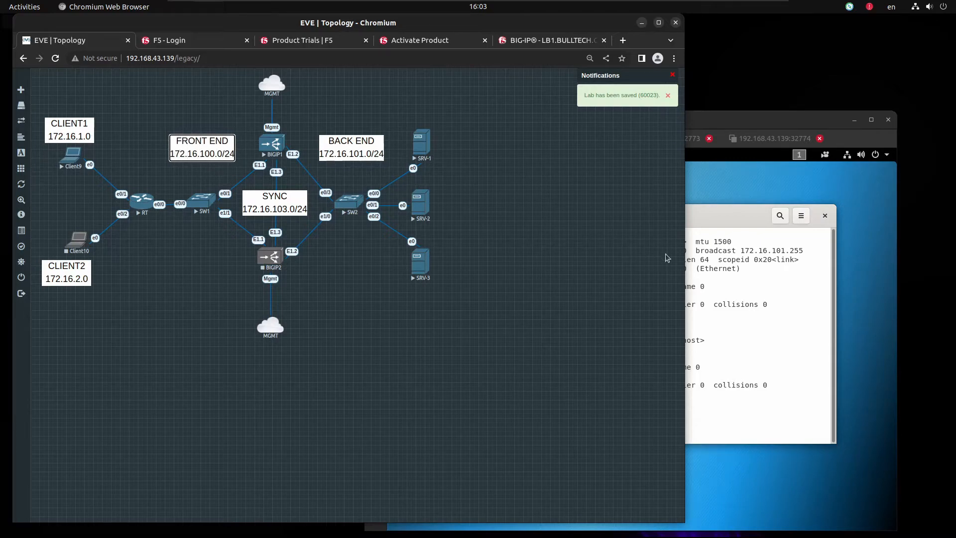
pyautogui.click(718, 292)
# - Open a terminal on the other client and run ifconfig to see its address
pyautogui.click(443, 138)
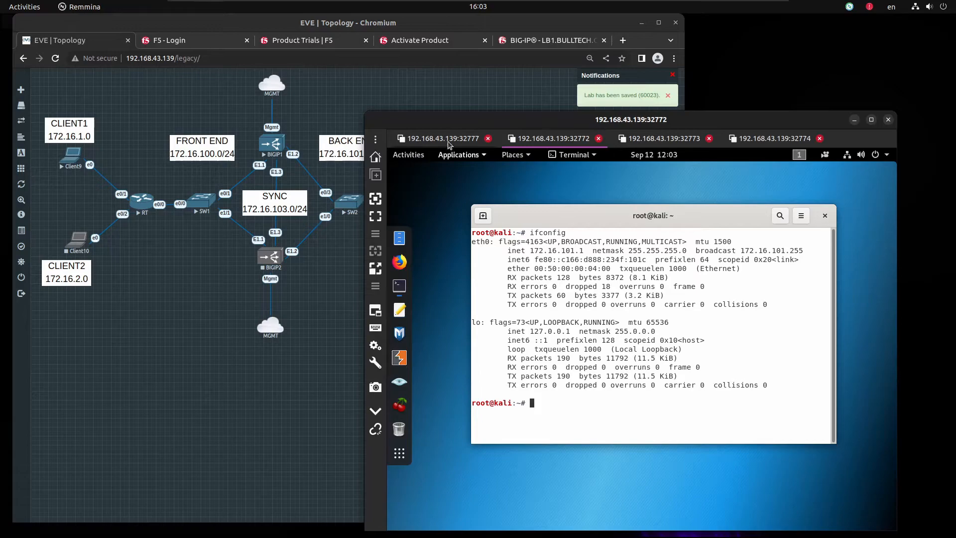
pyautogui.click(401, 286)
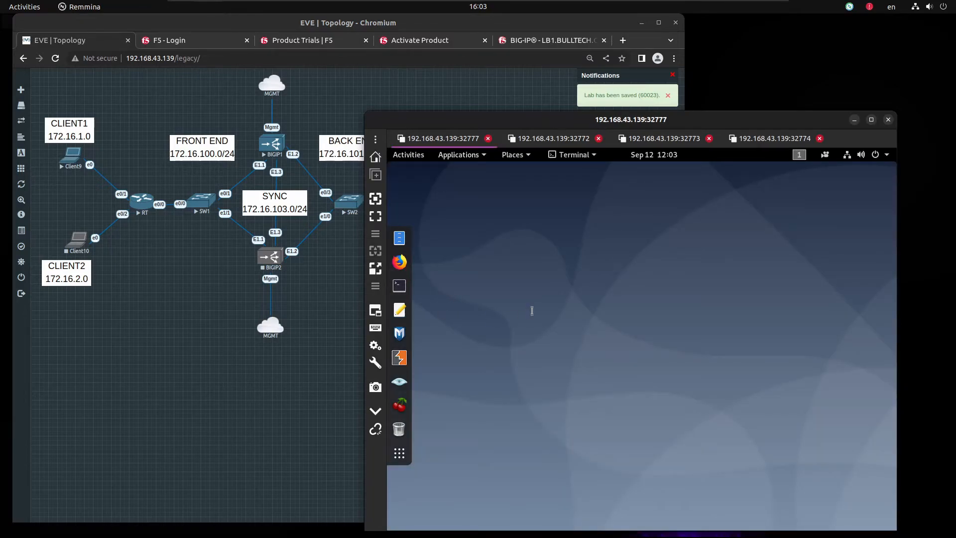
pyautogui.write('ifconfi')
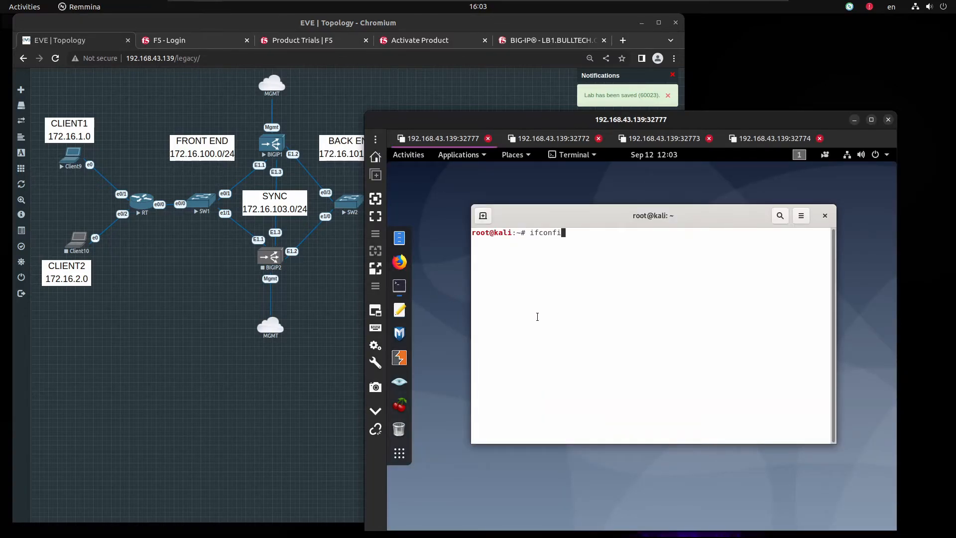
pyautogui.write('g')
pyautogui.press('Return')
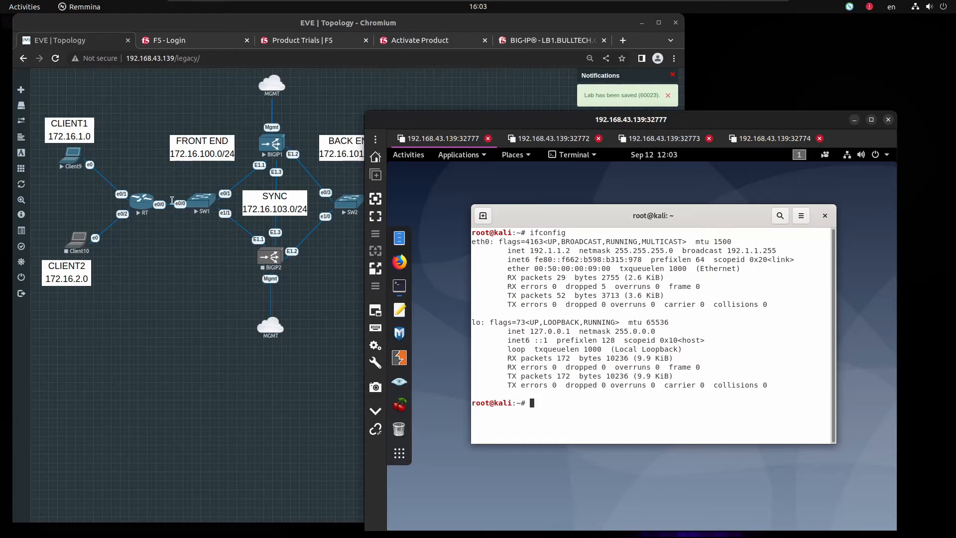
# - Correct the CLIENT1 network label to 192.1.1.0/24
pyautogui.click(88, 132)
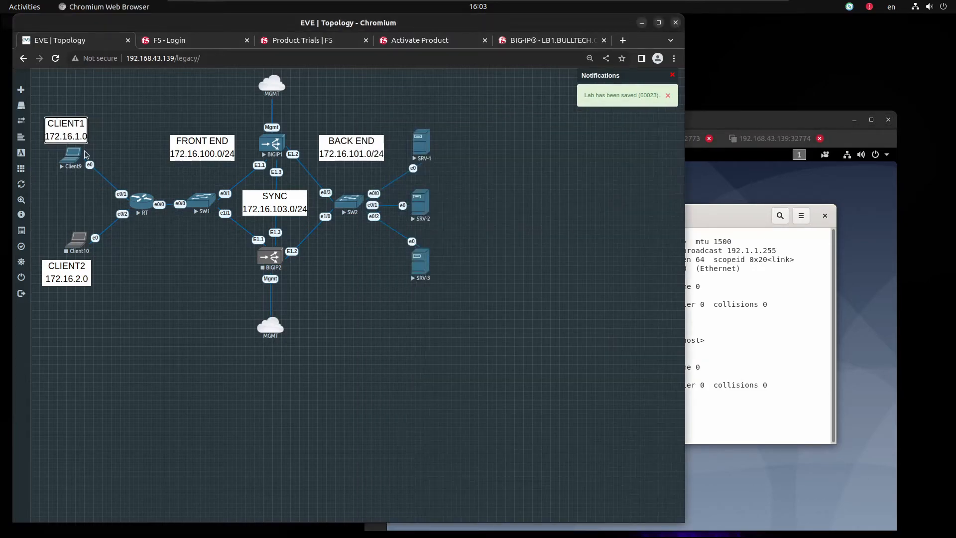
pyautogui.press('Delete')
pyautogui.write('9')
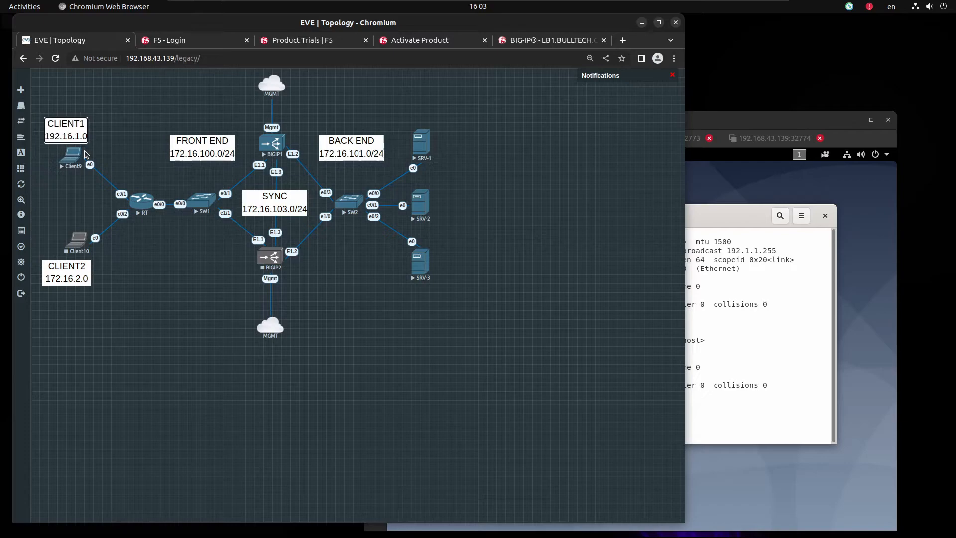
pyautogui.press('Delete')
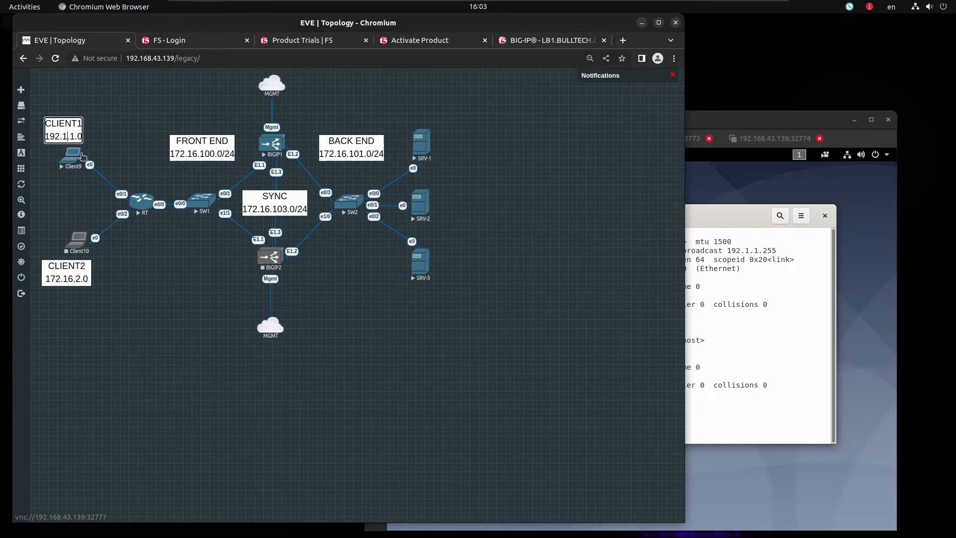
pyautogui.write('/24')
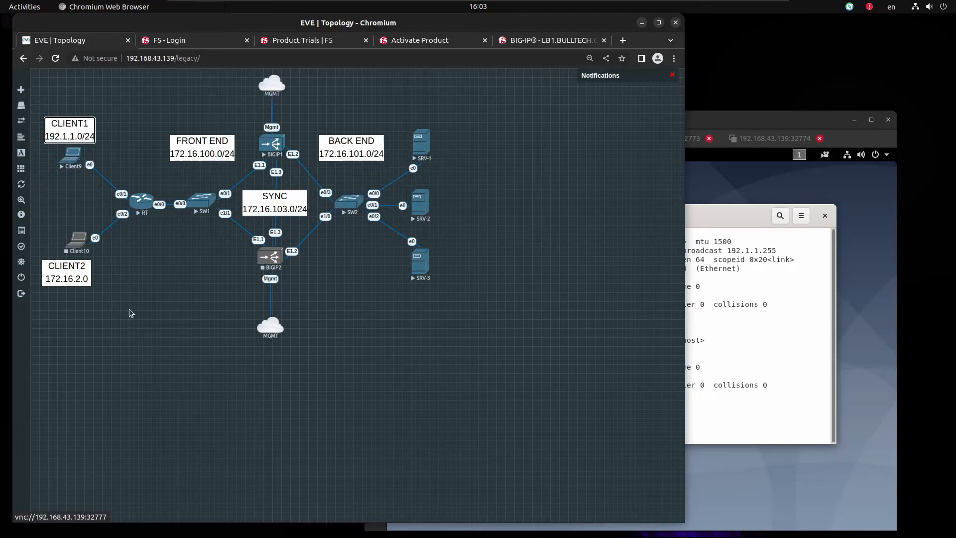
# - Correct the CLIENT2 network label to 192.1.2.0/24
pyautogui.doubleClick(79, 271)
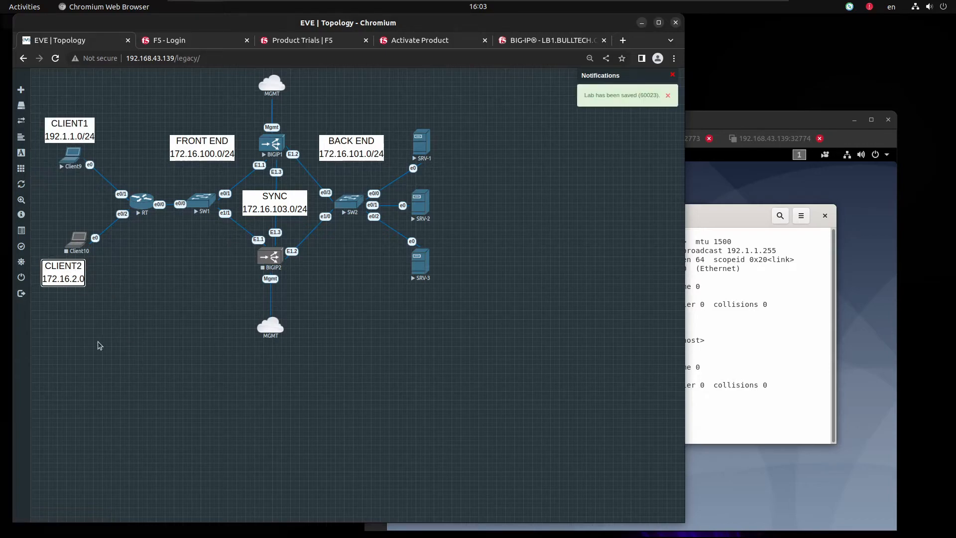
pyautogui.press('BackSpace')
pyautogui.write('9')
pyautogui.press('Right')
pyautogui.press('Right')
pyautogui.press('Right')
pyautogui.press('BackSpace')
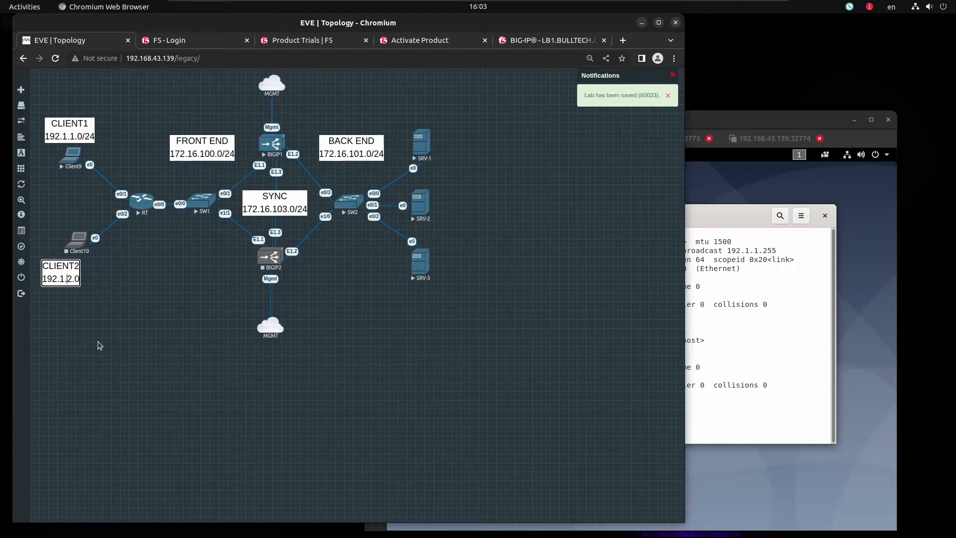
pyautogui.write('/24')
pyautogui.click(185, 302)
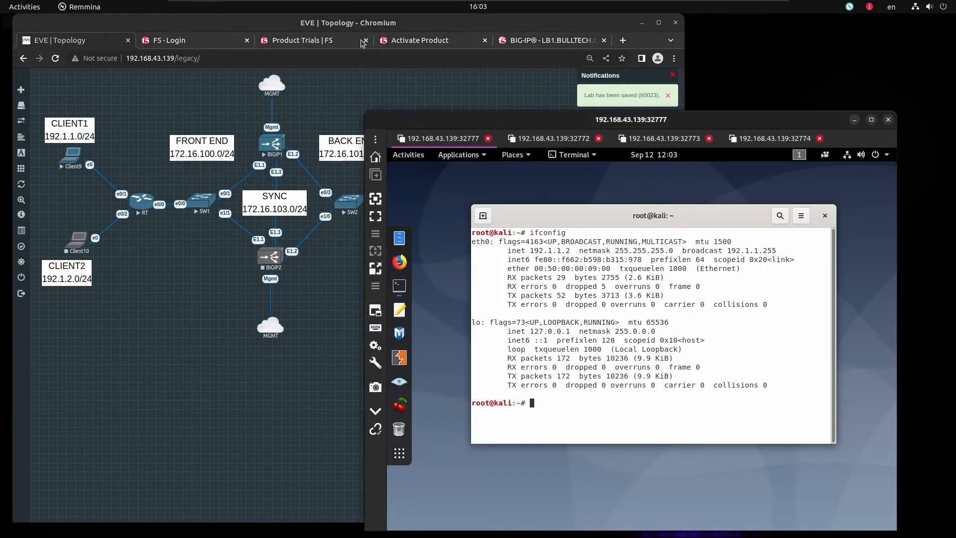
# - Change the internal self IP to 172.16.101.131 and set floating IP 172.16.101.254
pyautogui.click(527, 40)
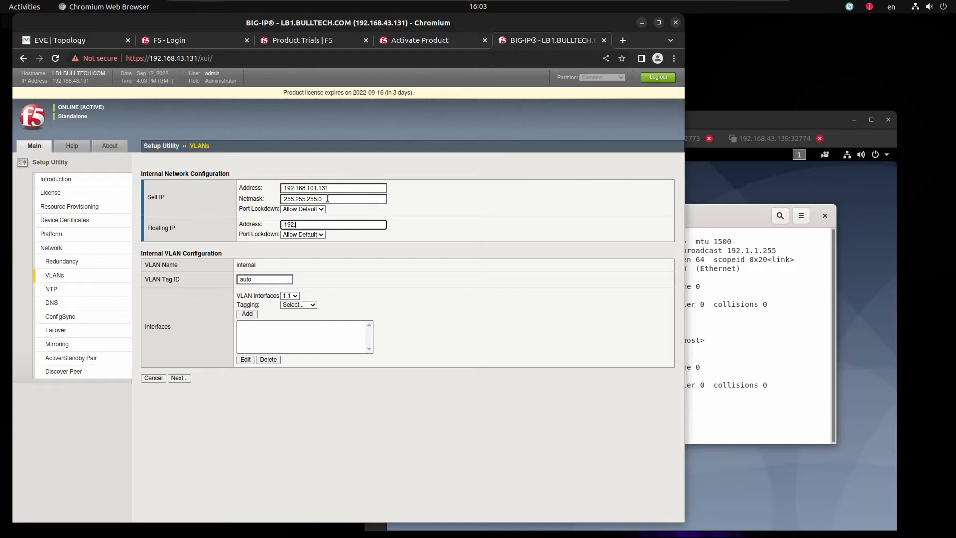
pyautogui.moveTo(305, 188); pyautogui.dragTo(246, 171)
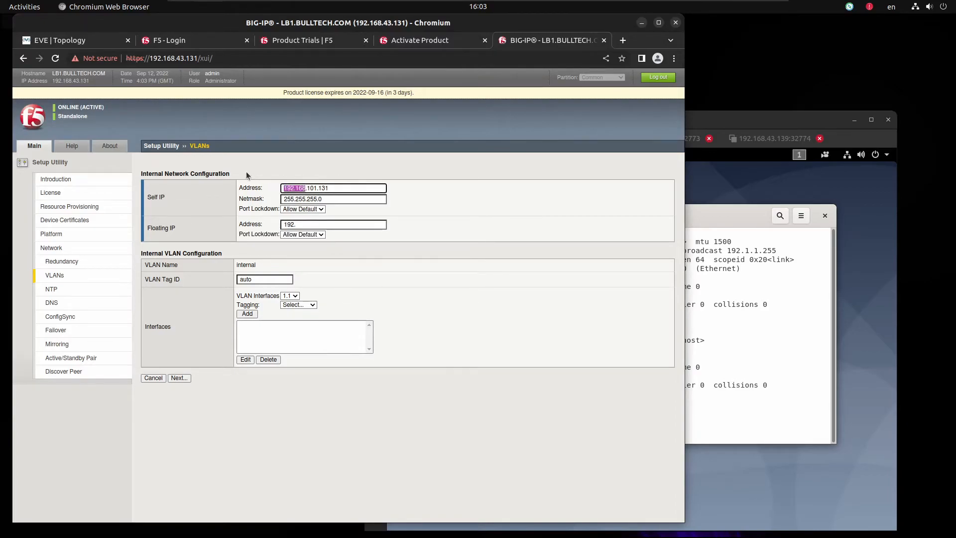
pyautogui.write('172.16')
pyautogui.press('Tab')
pyautogui.press('Tab')
pyautogui.press('Tab')
pyautogui.write('172.1')
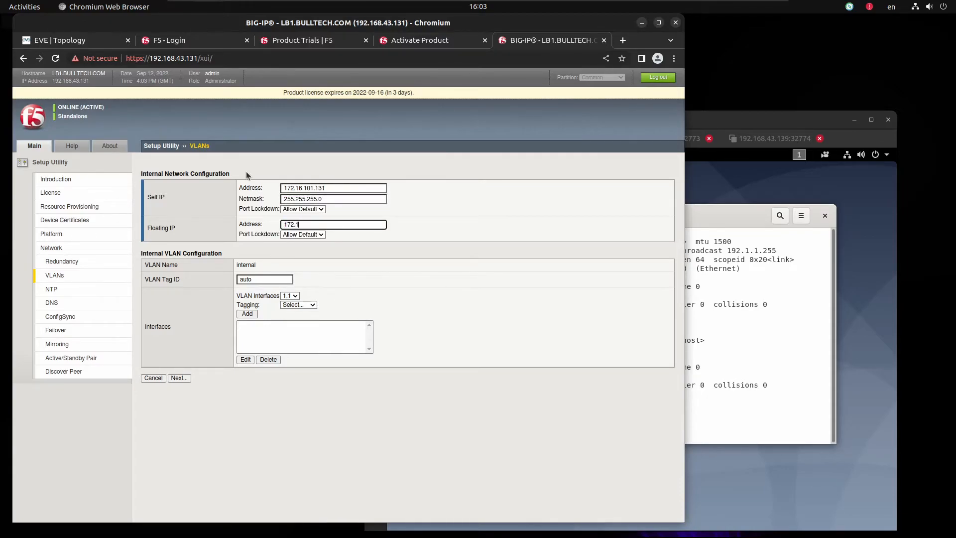
pyautogui.write('6.101.254')
# - Give the internal VLAN tag 101 with interface 1.3 untagged, and save it
pyautogui.doubleClick(249, 280)
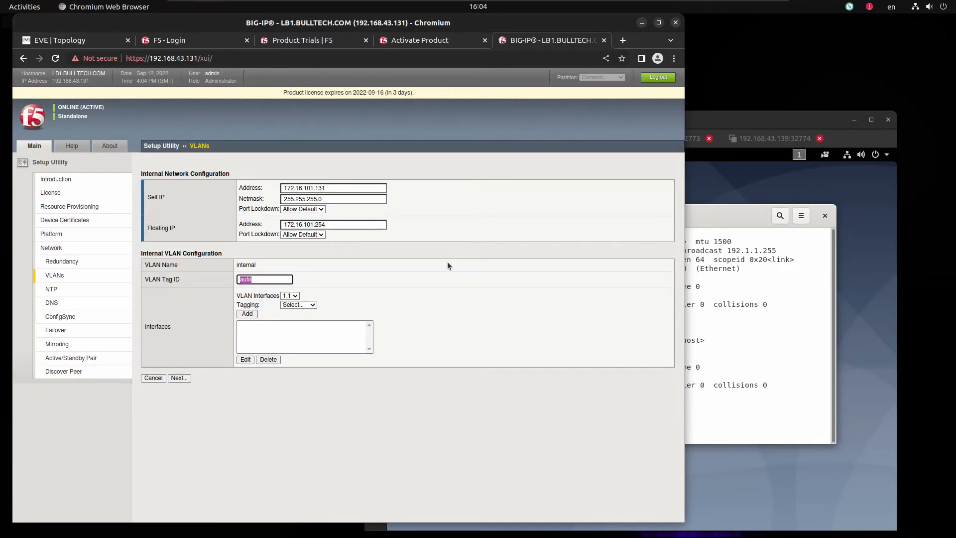
pyautogui.write('101')
pyautogui.click(295, 296)
pyautogui.click(299, 305)
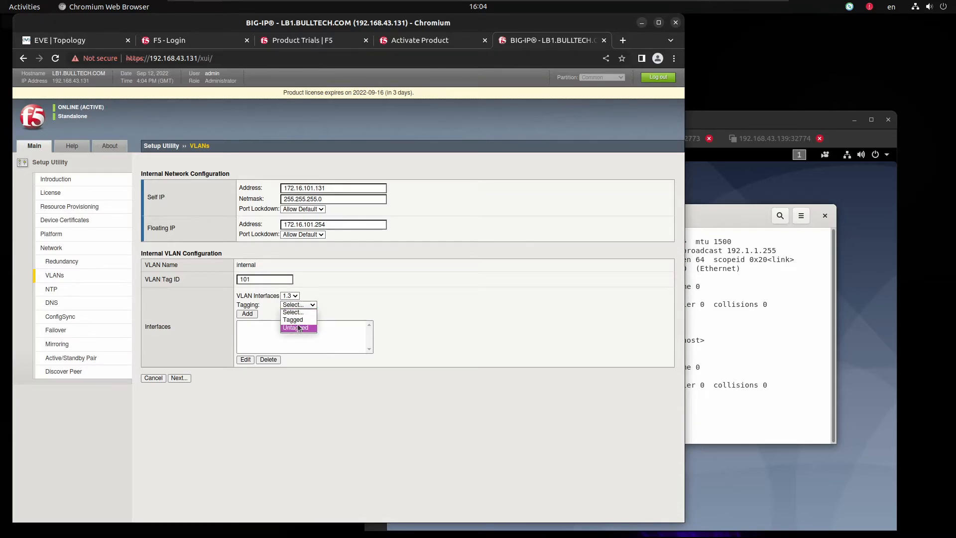
pyautogui.click(299, 328)
pyautogui.click(247, 314)
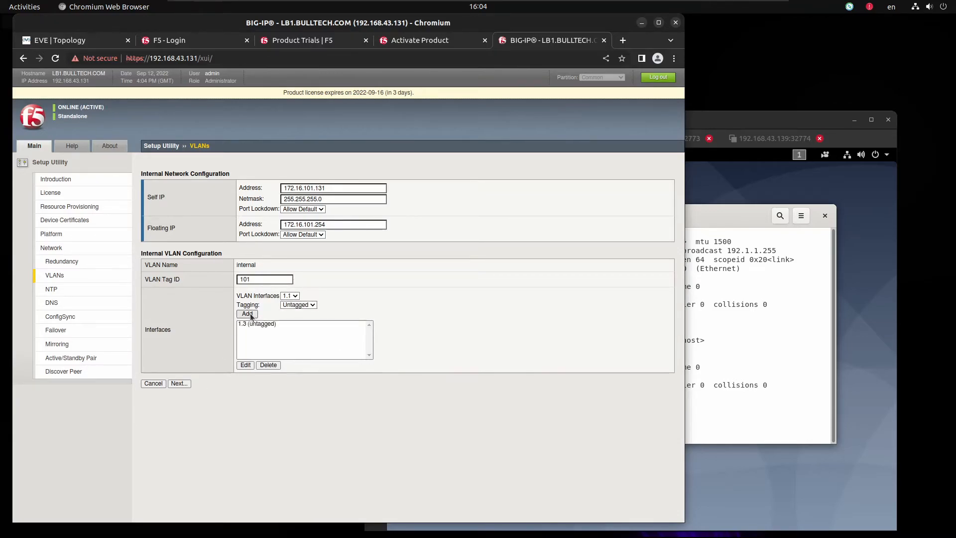
pyautogui.click(178, 383)
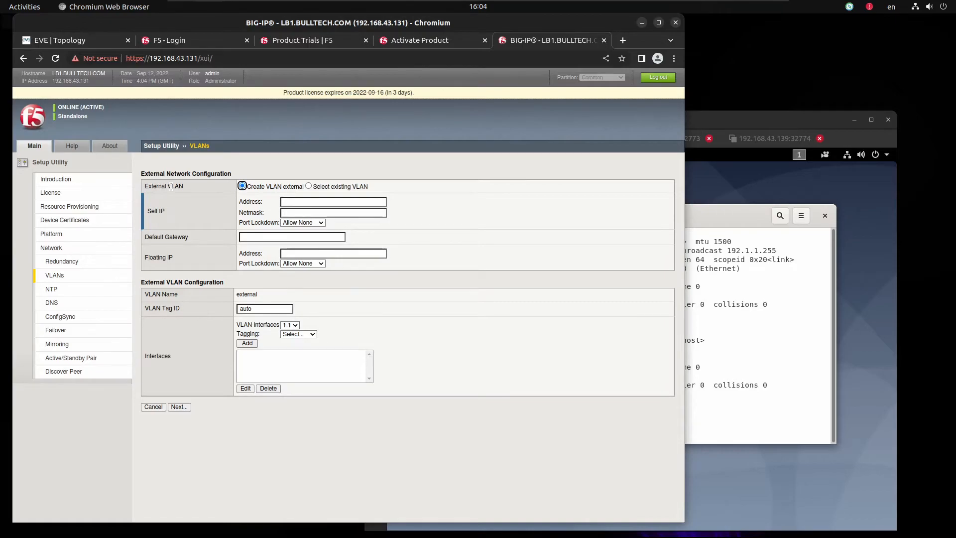
# - Enter external self IP 172.16.100.131/255.255.255.0, gateway 172.16.100.1 and floating IP 172.16.100.254
pyautogui.click(283, 202)
pyautogui.write('172')
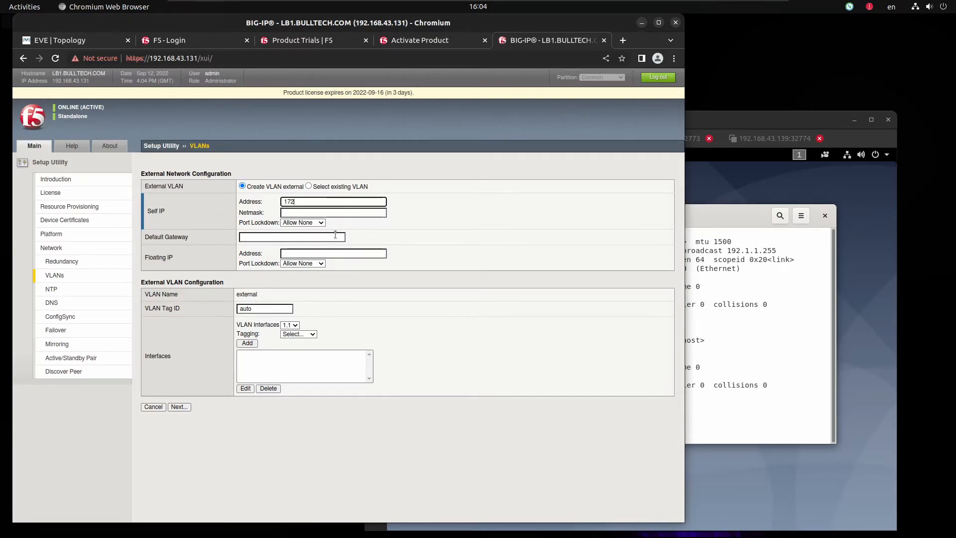
pyautogui.write('.16.100.131')
pyautogui.press('Tab')
pyautogui.write('2')
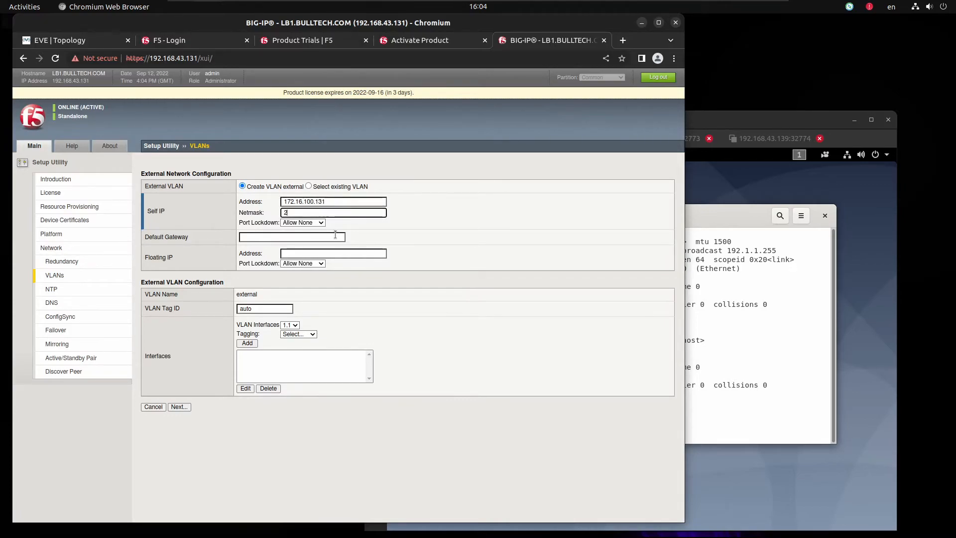
pyautogui.write('55.255.255.0')
pyautogui.press('Tab')
pyautogui.press('Tab')
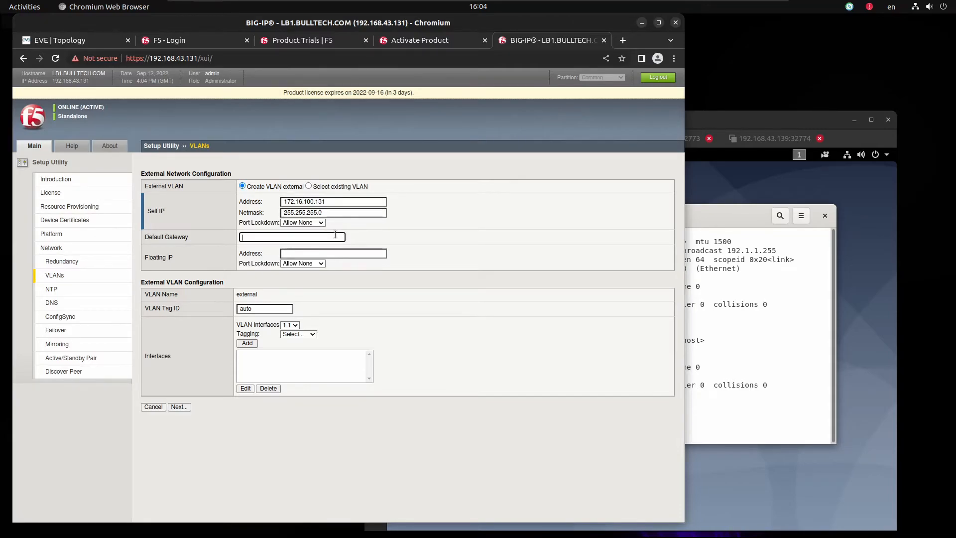
pyautogui.write('172.167.100')
pyautogui.click(334, 254)
pyautogui.write('172.1')
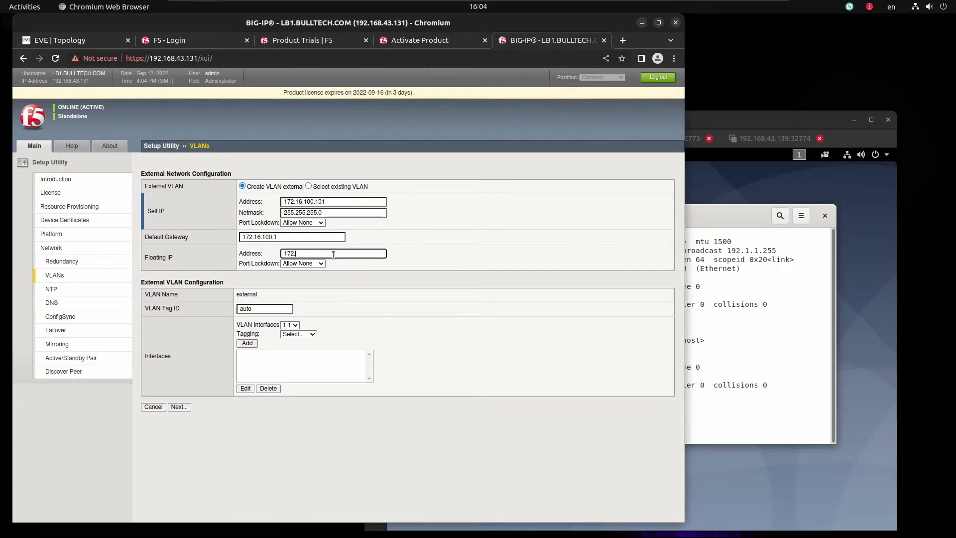
pyautogui.write('6.100.254')
# - Set external VLAN tag 100, add interface 1.1 untagged, and submit the external VLAN
pyautogui.doubleClick(259, 306)
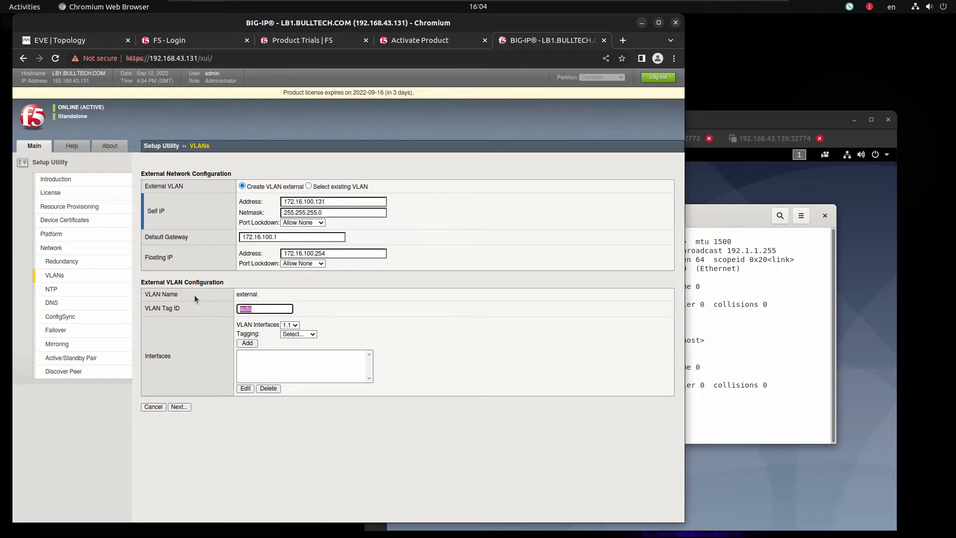
pyautogui.write('100')
pyautogui.click(292, 334)
pyautogui.click(298, 360)
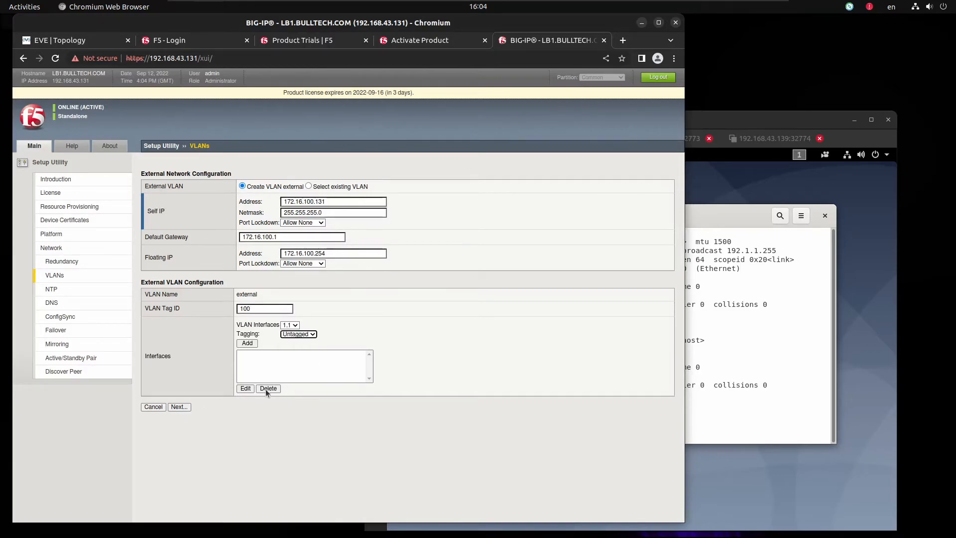
pyautogui.click(247, 343)
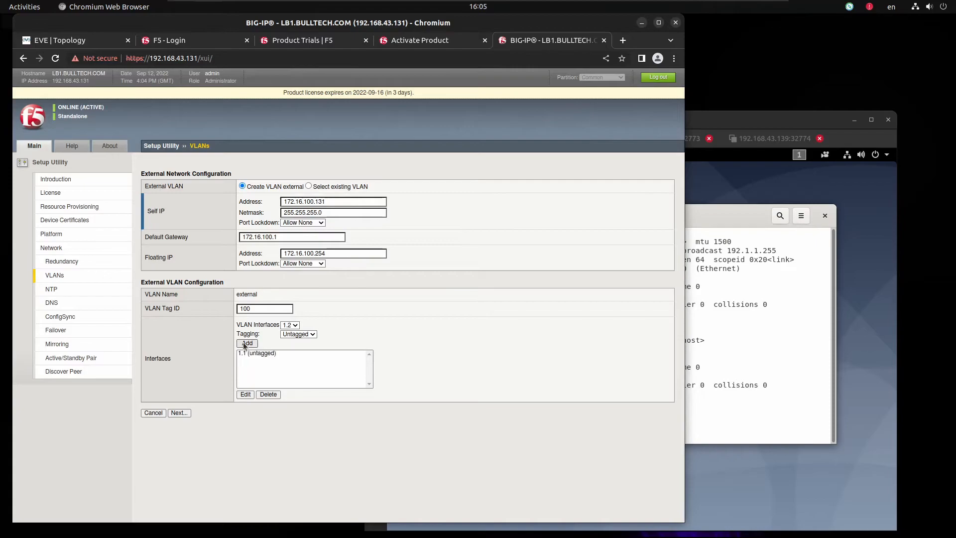
pyautogui.click(175, 412)
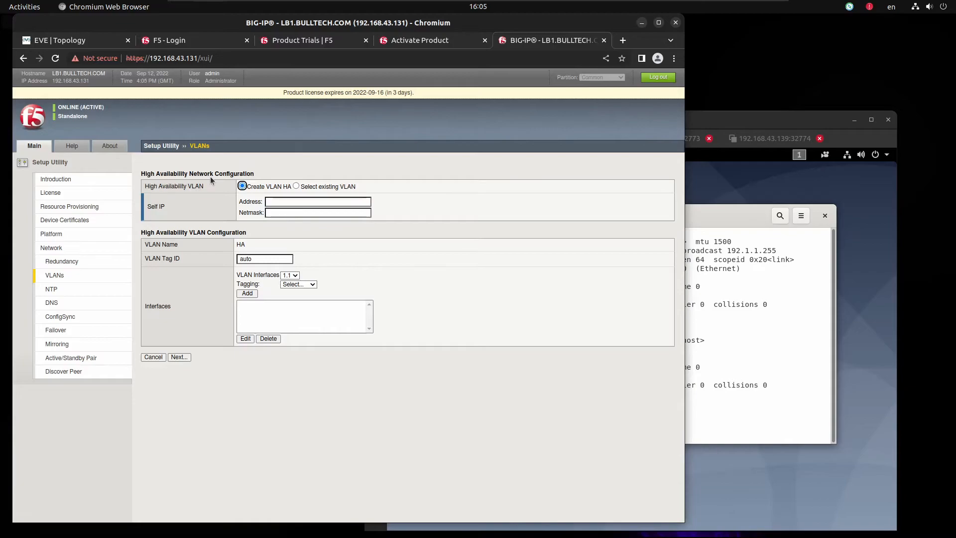
# - Enter HA self IP 172.16.103.131, netmask 255.255.255.0 and VLAN tag 103
pyautogui.click(278, 201)
pyautogui.write('17')
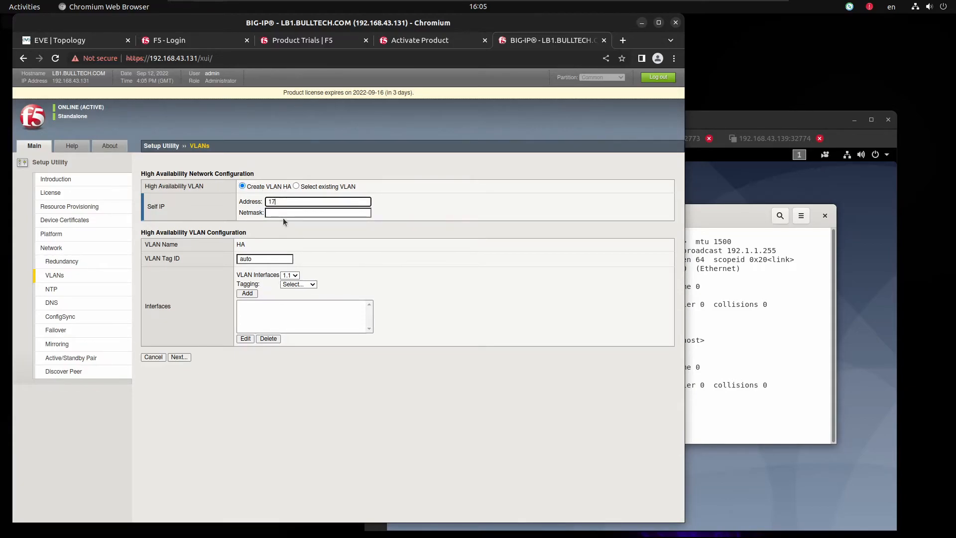
pyautogui.write('2.16.103.131')
pyautogui.press('Tab')
pyautogui.write('255.255.255.0')
pyautogui.press('Tab')
pyautogui.write('103')
# - Add interface 1.3 untagged and submit; after the conflict error, return to Network setup start
pyautogui.click(289, 275)
pyautogui.click(291, 295)
pyautogui.click(313, 285)
pyautogui.click(298, 307)
pyautogui.click(247, 293)
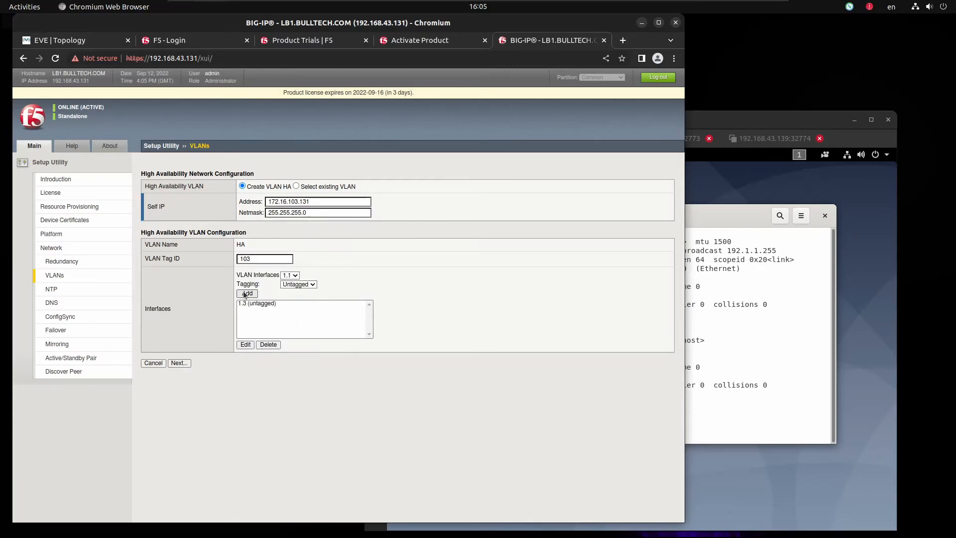
pyautogui.click(181, 364)
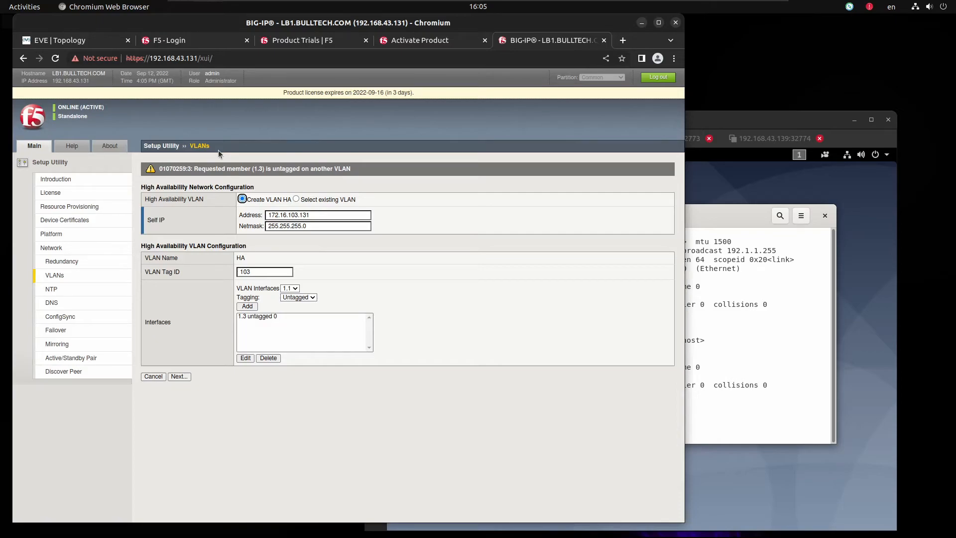
pyautogui.click(258, 317)
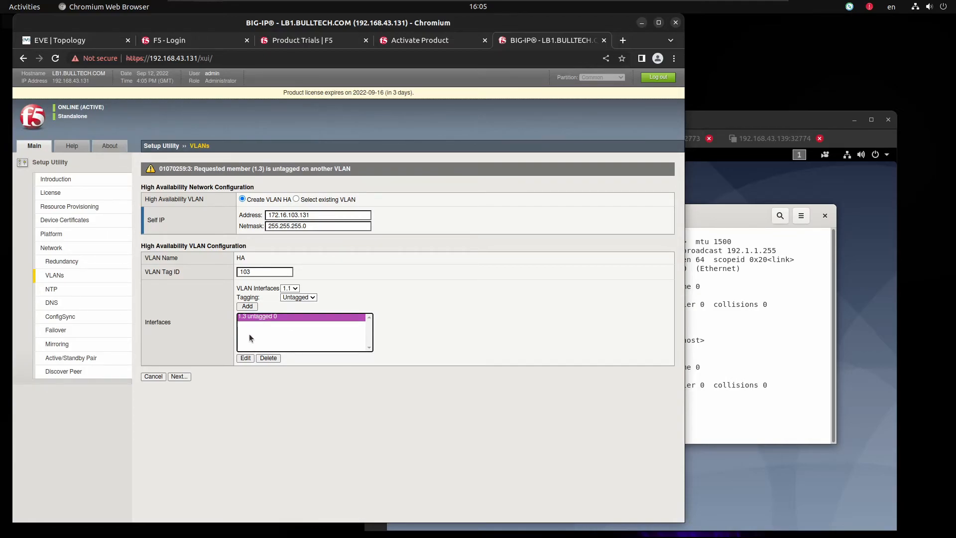
pyautogui.click(54, 249)
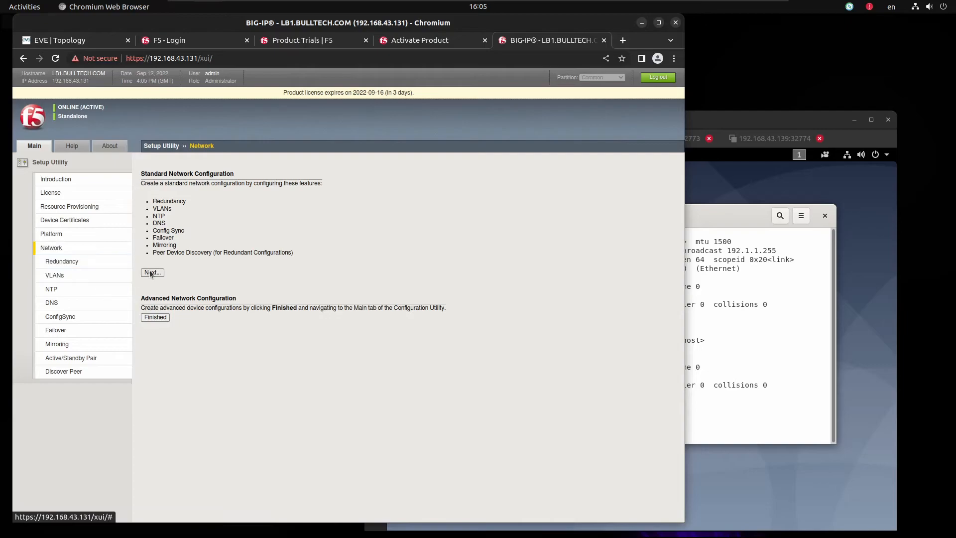
# - Advance to the internal VLAN and replace its untagged interface 1.3 with 1.2
pyautogui.click(151, 273)
pyautogui.click(177, 228)
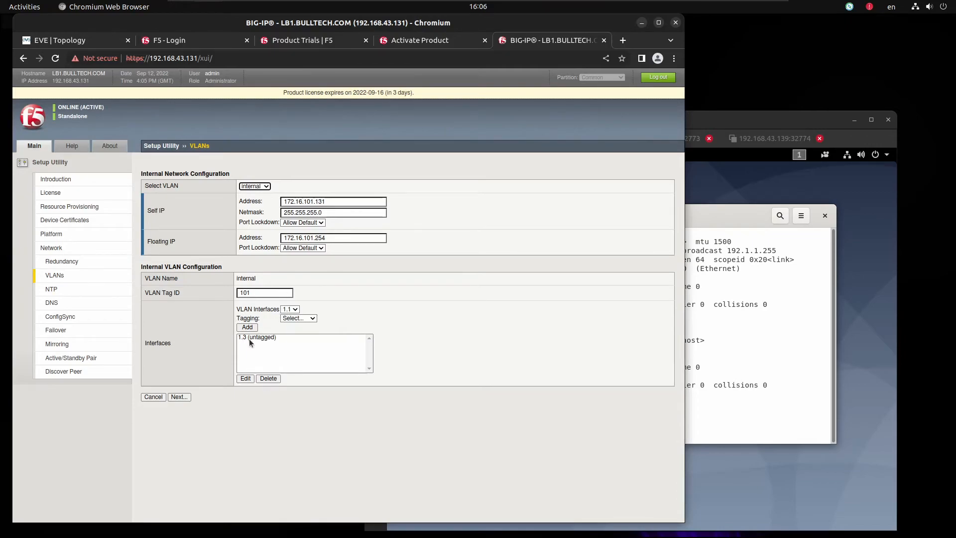
pyautogui.click(262, 338)
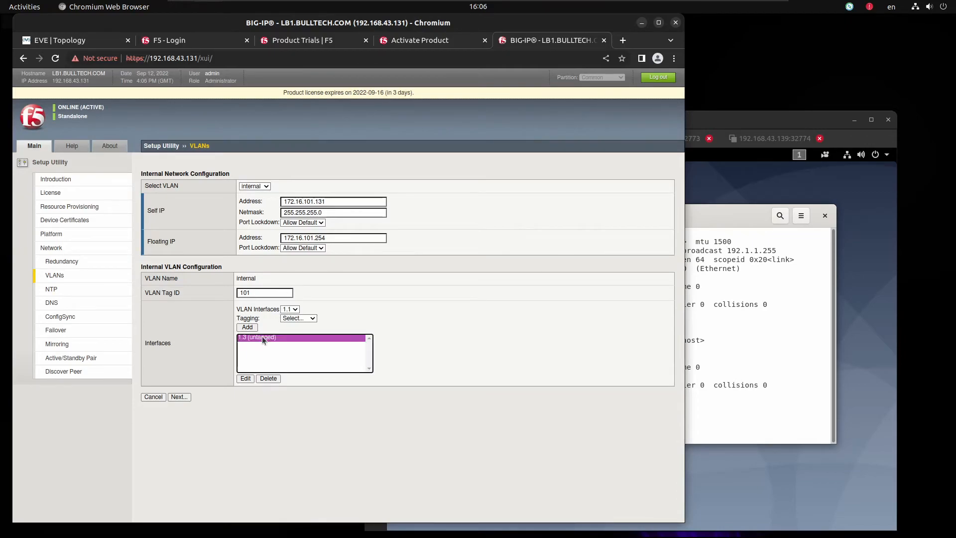
pyautogui.click(264, 378)
pyautogui.click(290, 309)
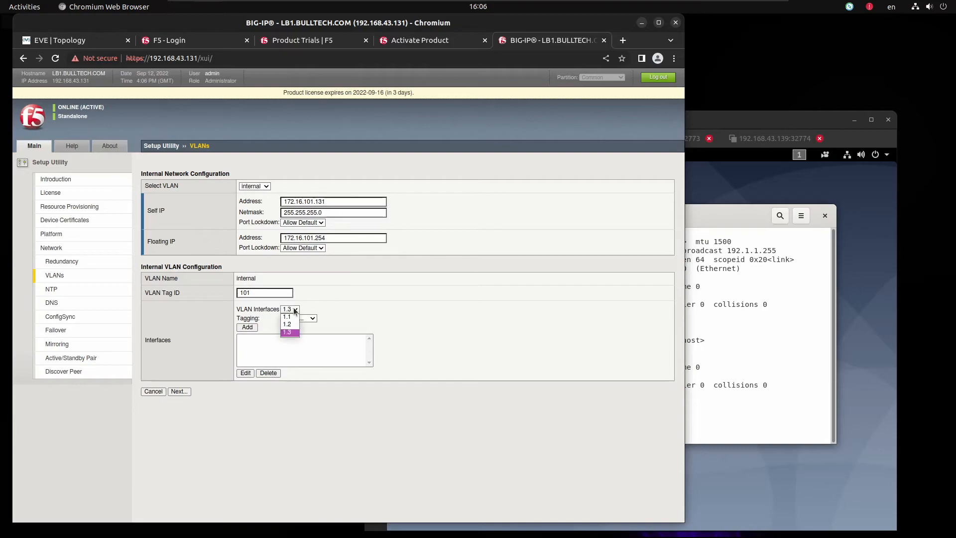
pyautogui.click(289, 325)
pyautogui.click(295, 341)
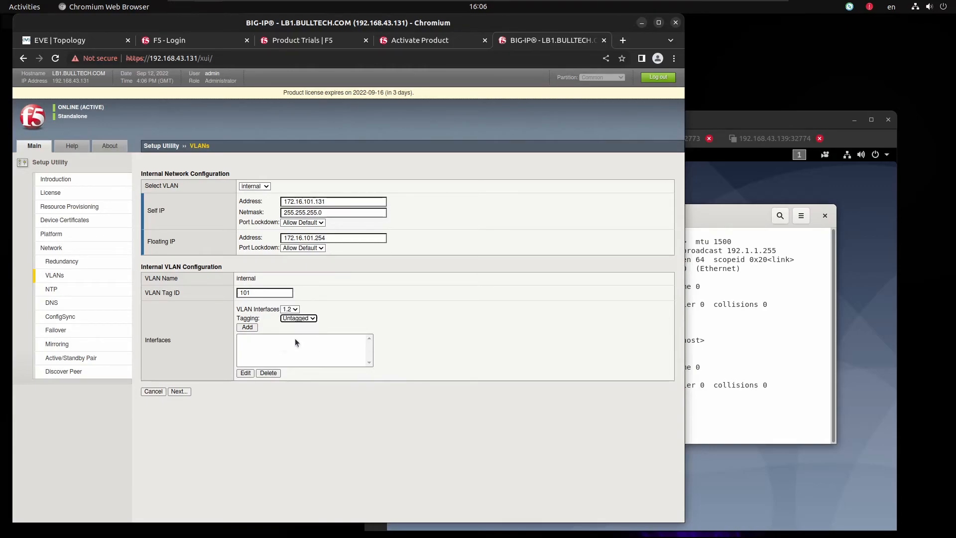
pyautogui.click(248, 328)
pyautogui.click(180, 397)
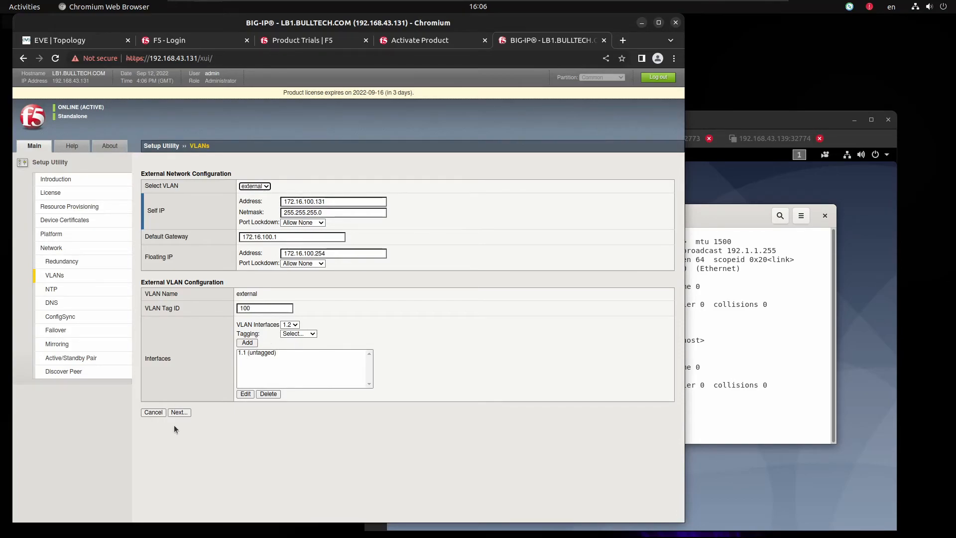
# - Pass the external VLAN page and enter HA self IP 172.16.103.131/255.255.255.0 with tag 103
pyautogui.click(184, 412)
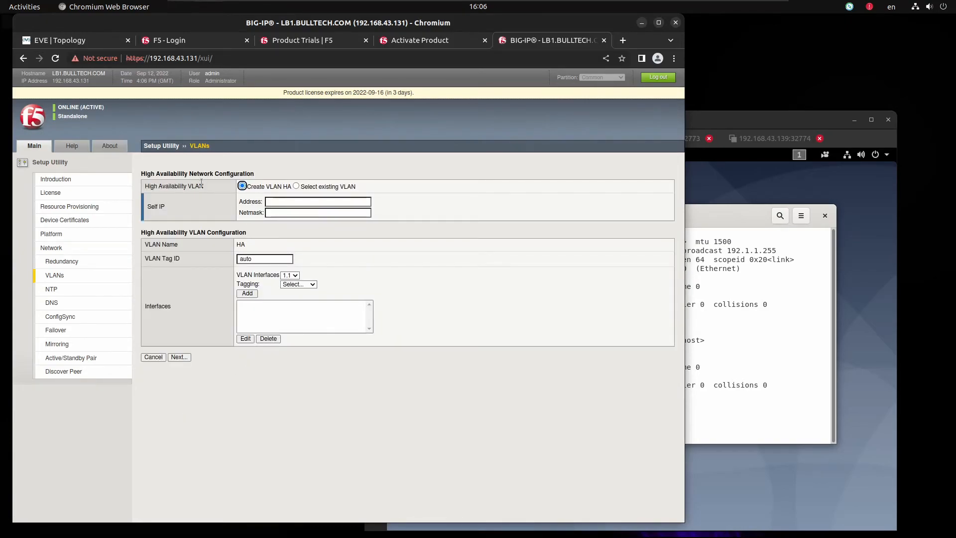
pyautogui.click(311, 202)
pyautogui.write('172.16.10')
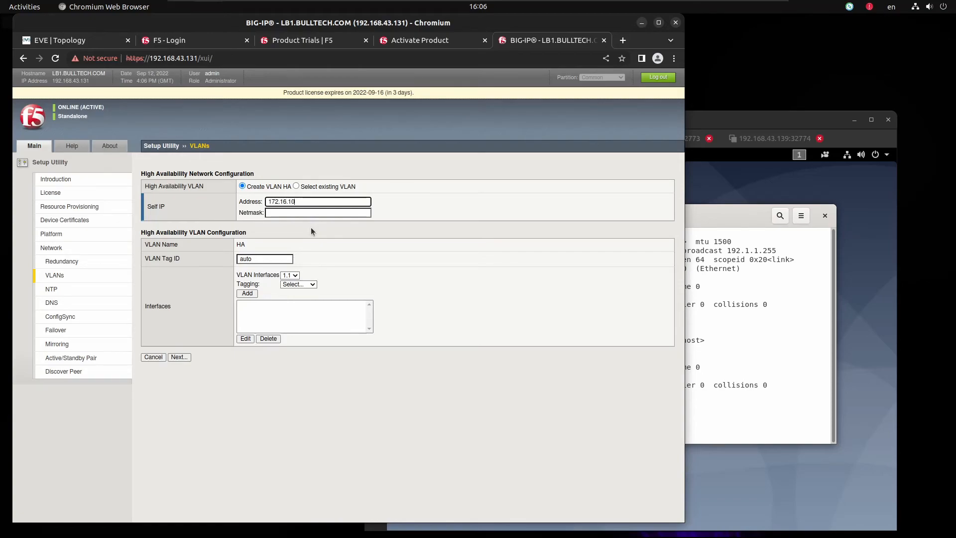
pyautogui.write('3.131')
pyautogui.press('Tab')
pyautogui.write('255.25')
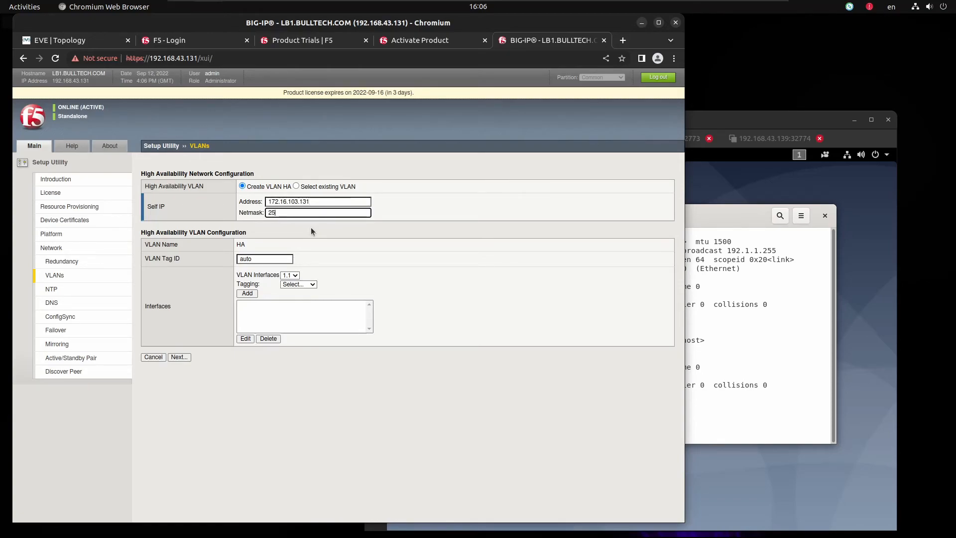
pyautogui.press('Tab')
pyautogui.hotkey('shift', 'Tab')
pyautogui.write('103')
# - Add interface 1.3 untagged to the HA VLAN and save it
pyautogui.press('Tab')
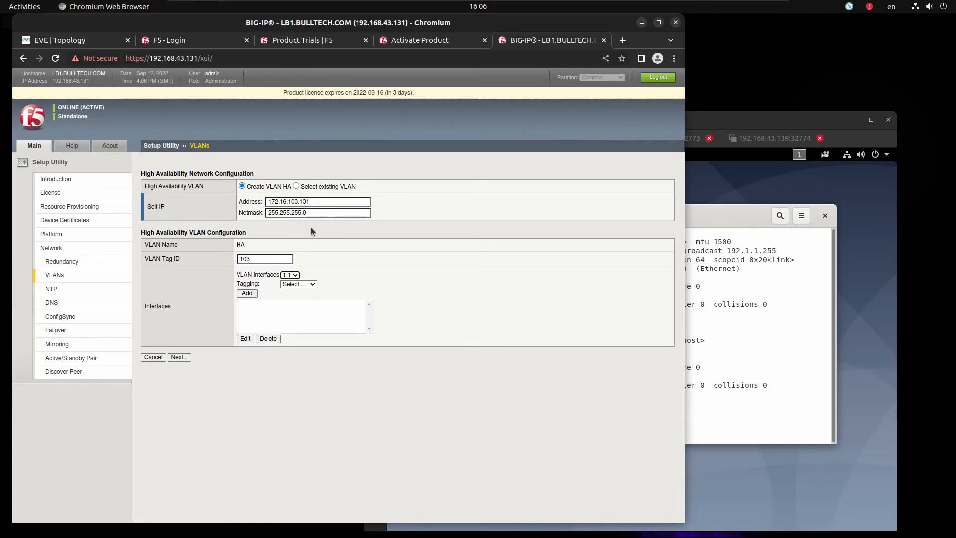
pyautogui.press('Tab')
pyautogui.press('Down')
pyautogui.press('Tab')
pyautogui.press('Return')
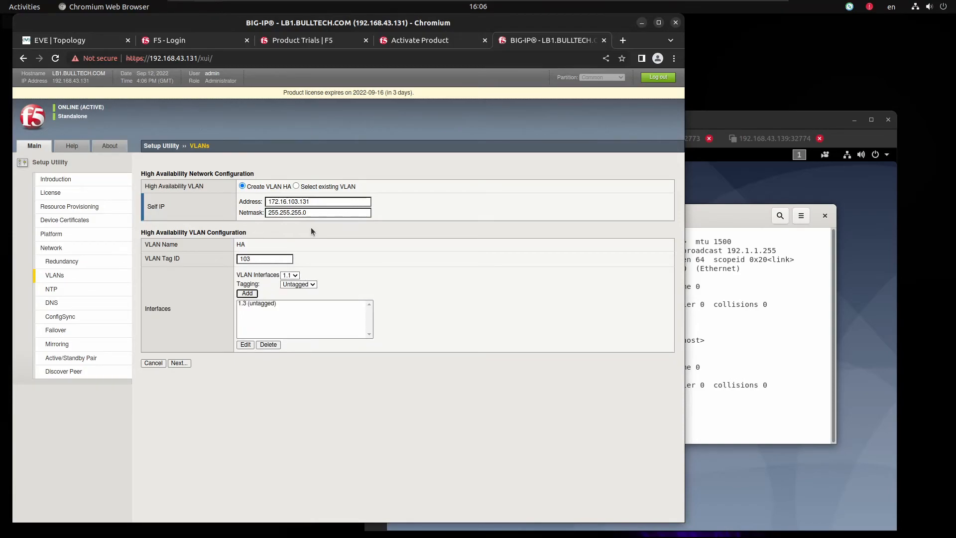
pyautogui.click(176, 364)
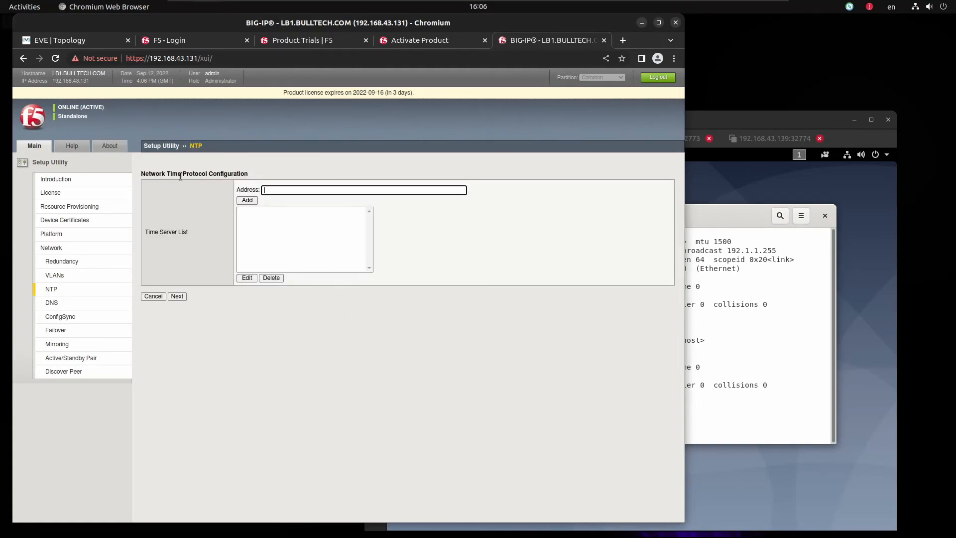
# - Add NTP server 192.168.91.20 and accept the default DNS settings
pyautogui.write('192.168.91.20')
pyautogui.click(244, 201)
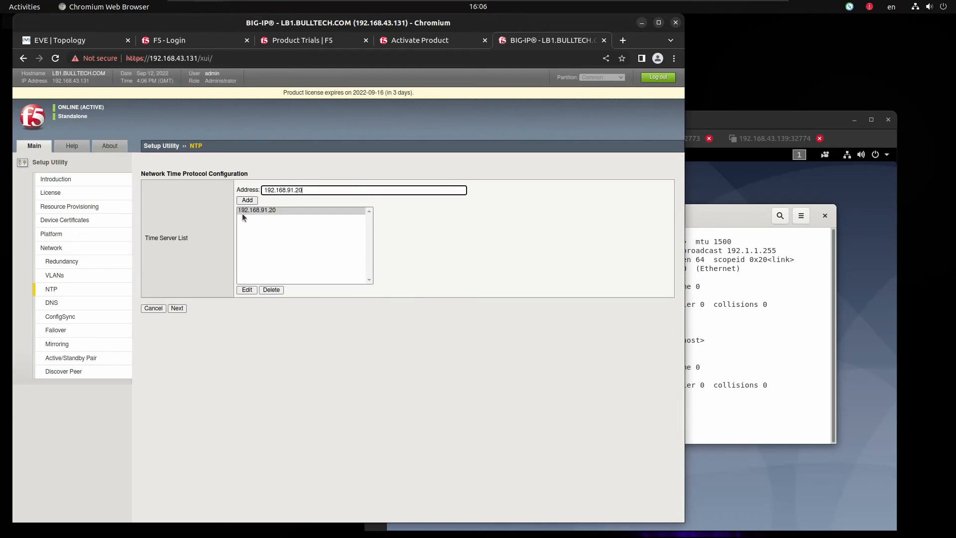
pyautogui.click(177, 308)
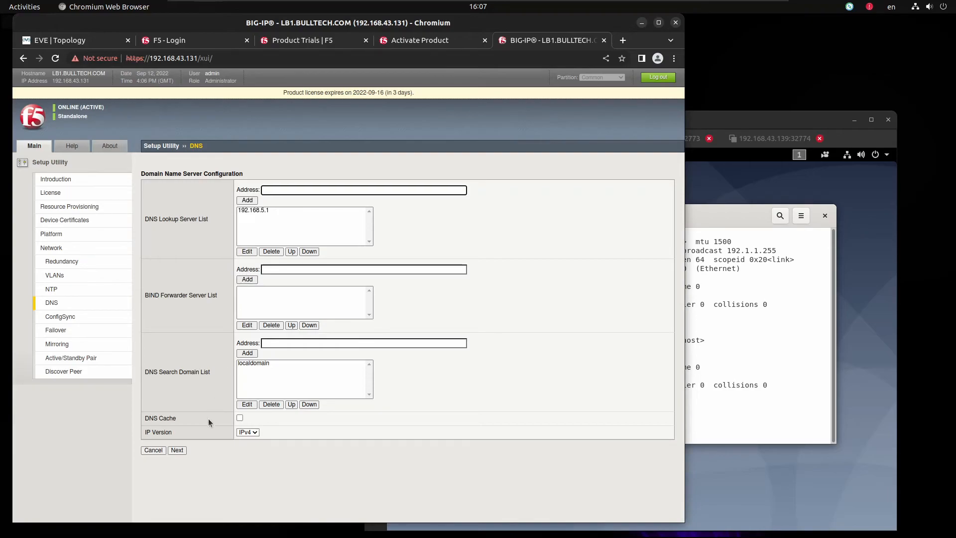
pyautogui.click(177, 450)
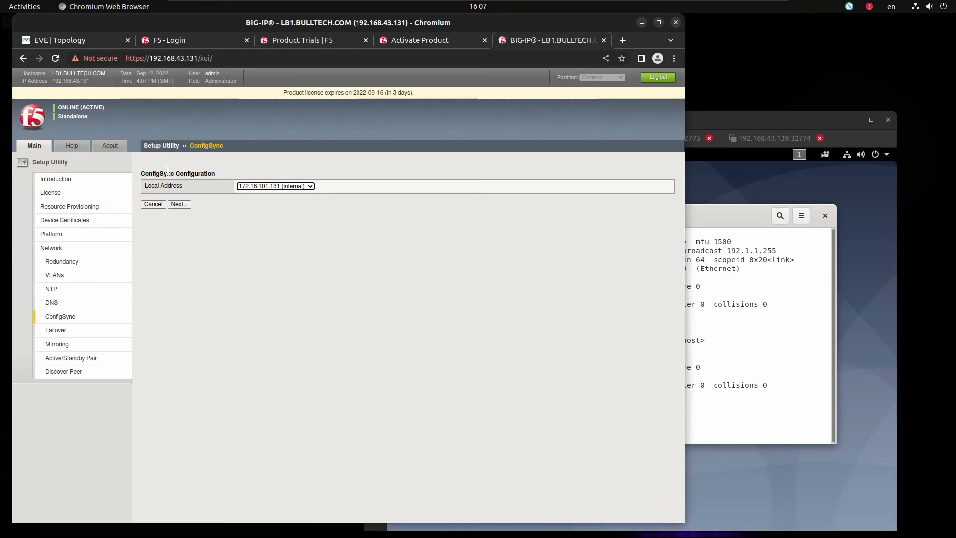
# - Choose 172.16.103.131 (HA) as the ConfigSync local address and accept failover and mirroring defaults
pyautogui.click(284, 185)
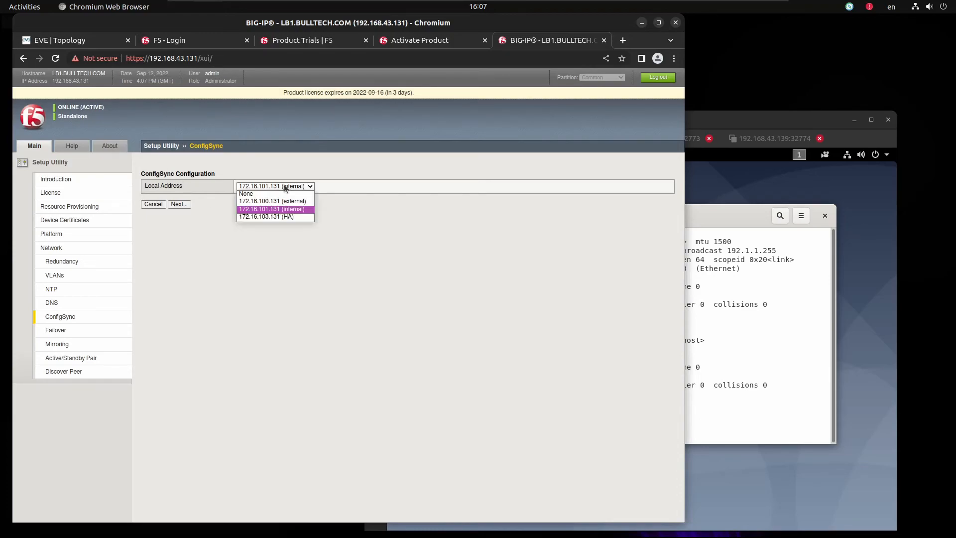
pyautogui.click(270, 218)
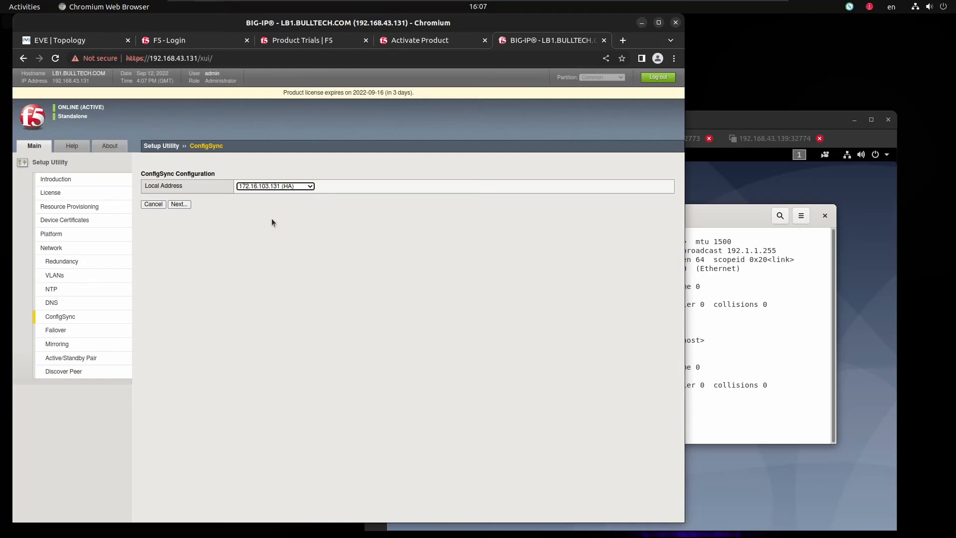
pyautogui.click(182, 205)
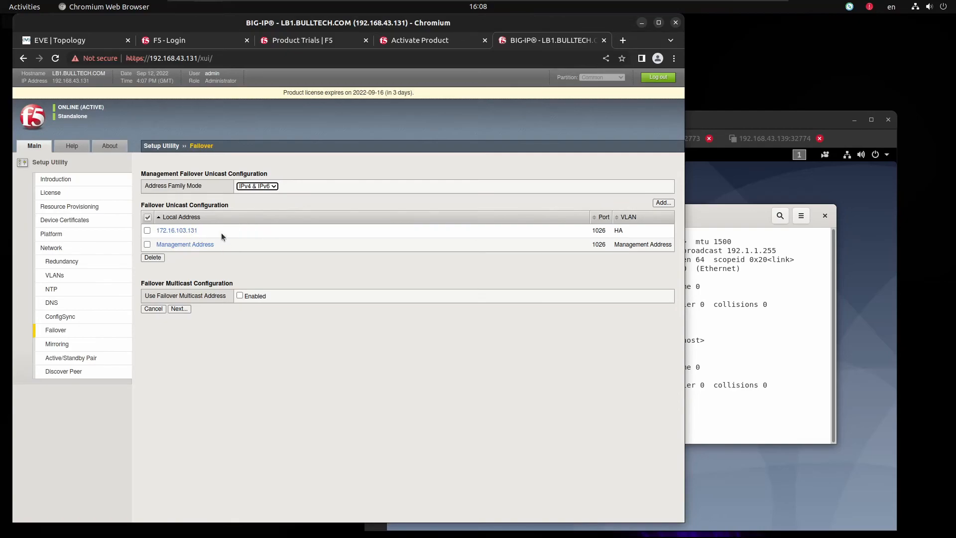
pyautogui.click(180, 308)
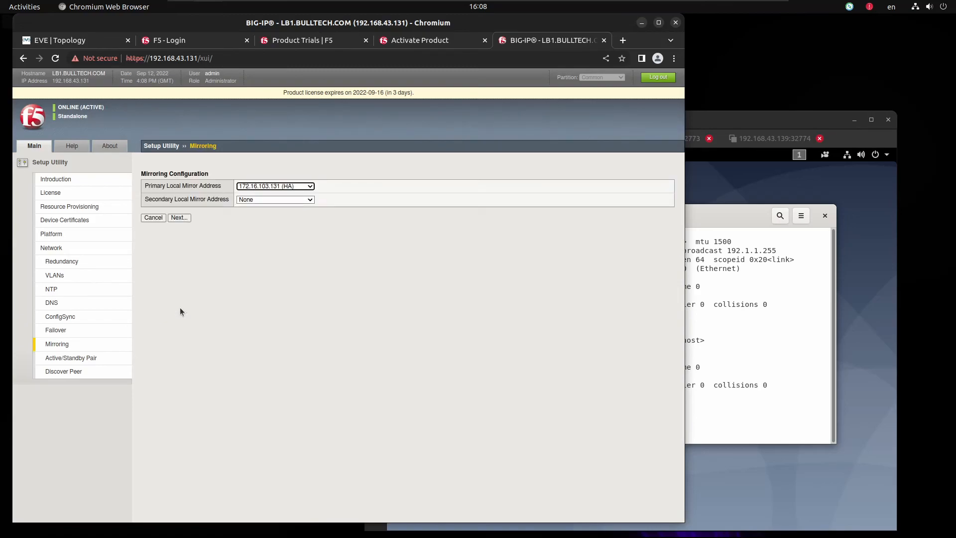
pyautogui.click(178, 217)
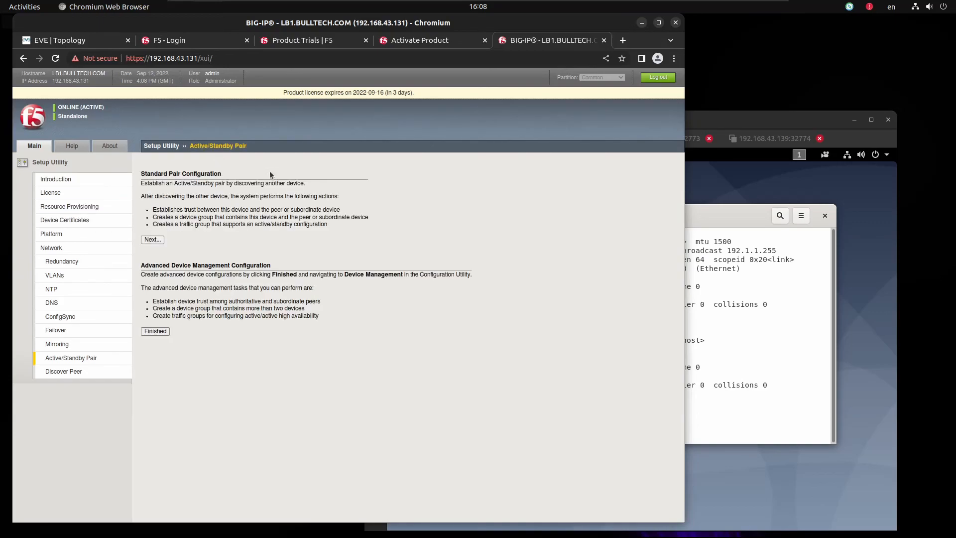
# - Finish the Setup Utility and view the Network Self IPs list
pyautogui.click(165, 330)
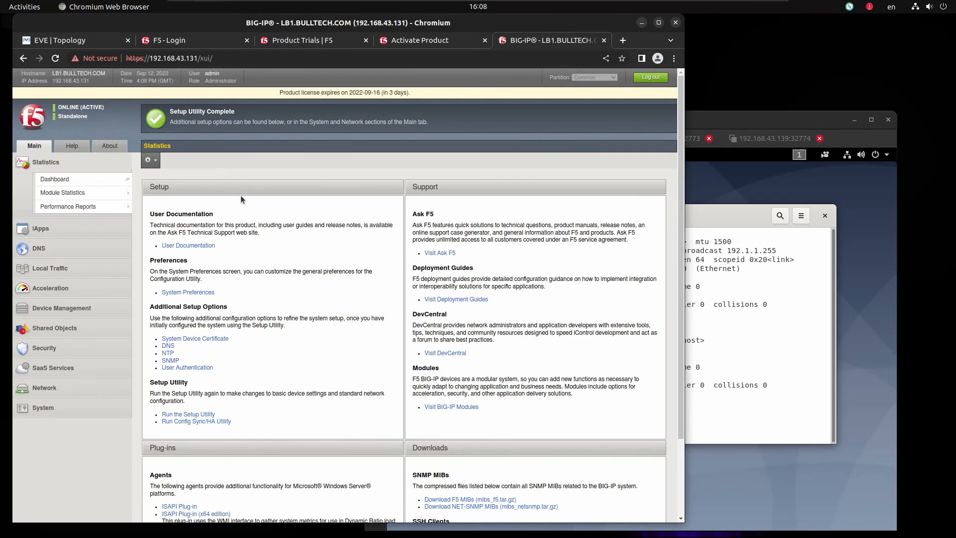
pyautogui.scroll(-1, 241, 196)
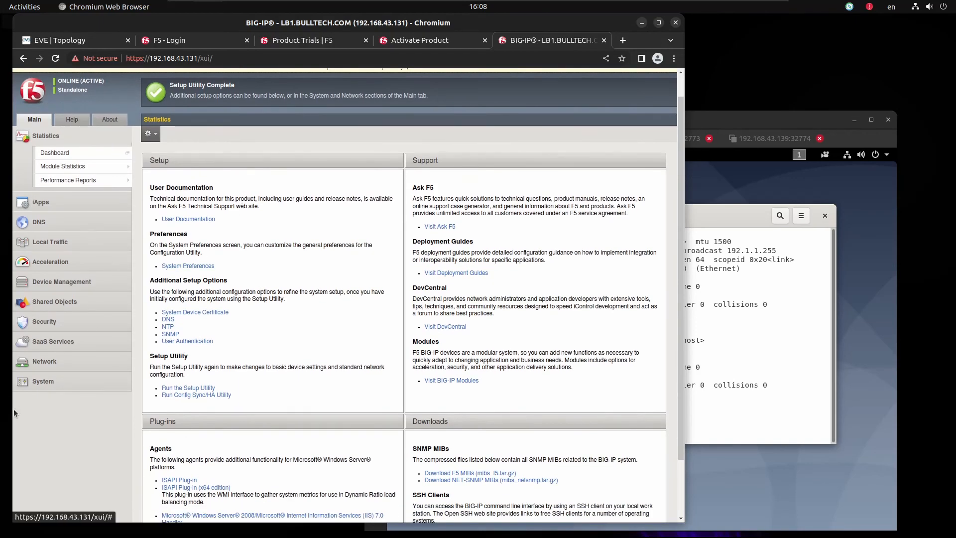
pyautogui.click(45, 380)
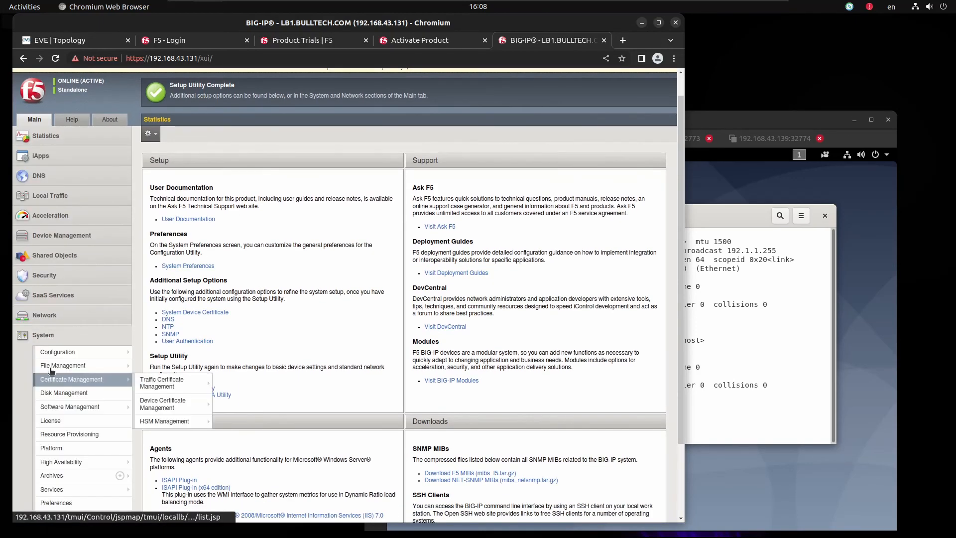
pyautogui.click(53, 317)
pyautogui.moveTo(62, 337)
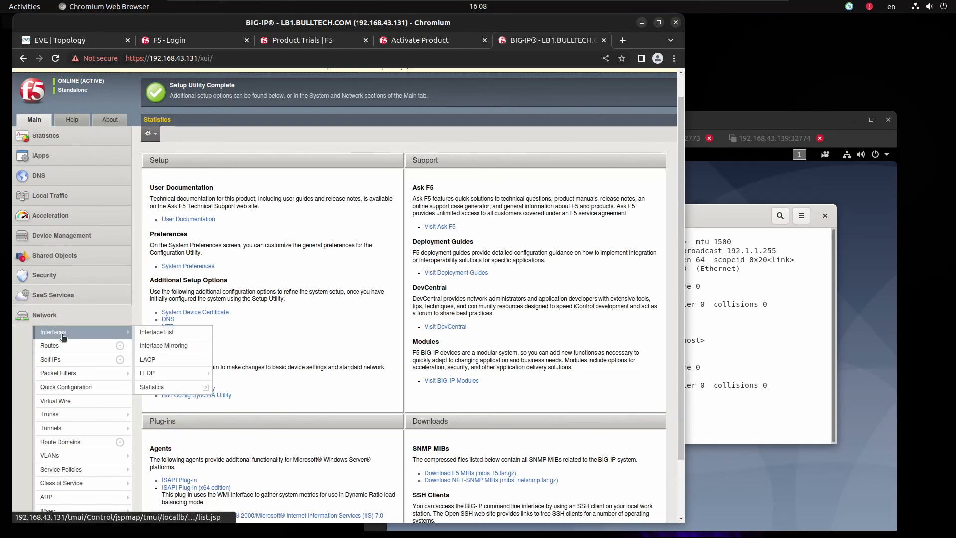
pyautogui.click(73, 360)
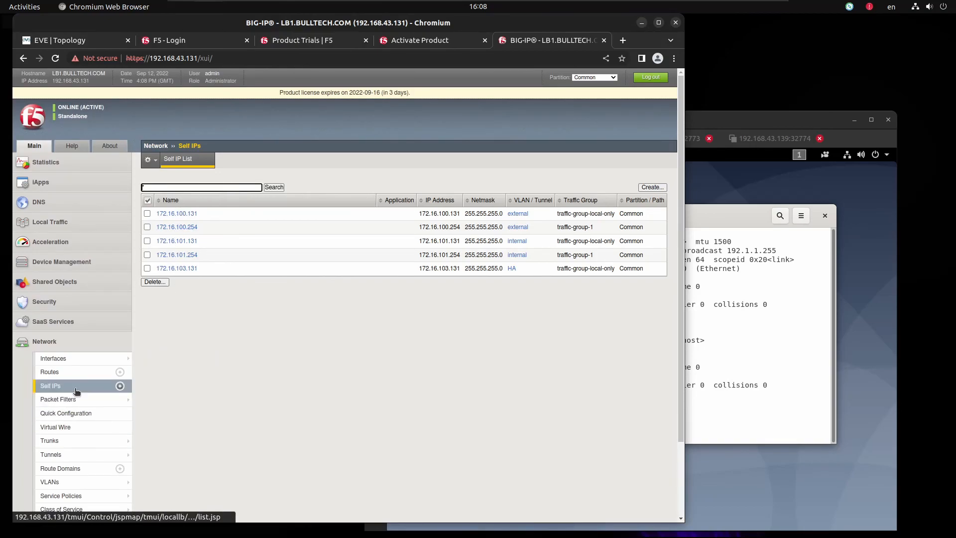
# - Confirm interfaces 1.1, 1.2 and 1.3 are up in the Interface List
pyautogui.moveTo(79, 359)
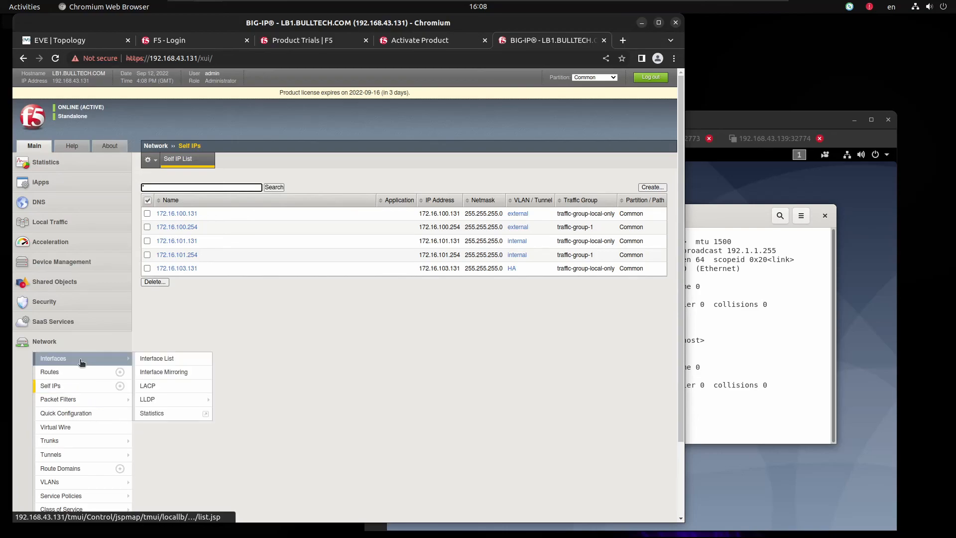
pyautogui.click(153, 359)
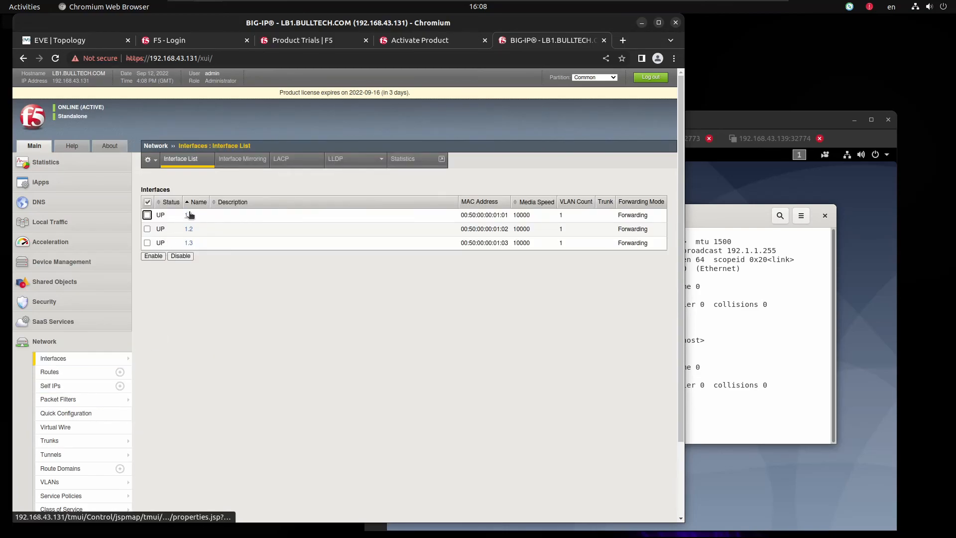
pyautogui.scroll(-2, 220, 309)
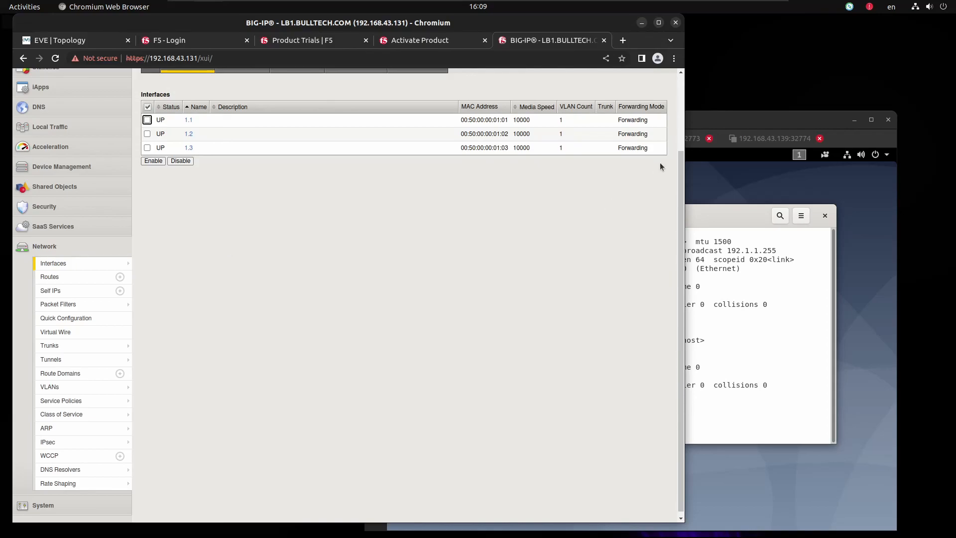
pyautogui.click(76, 39)
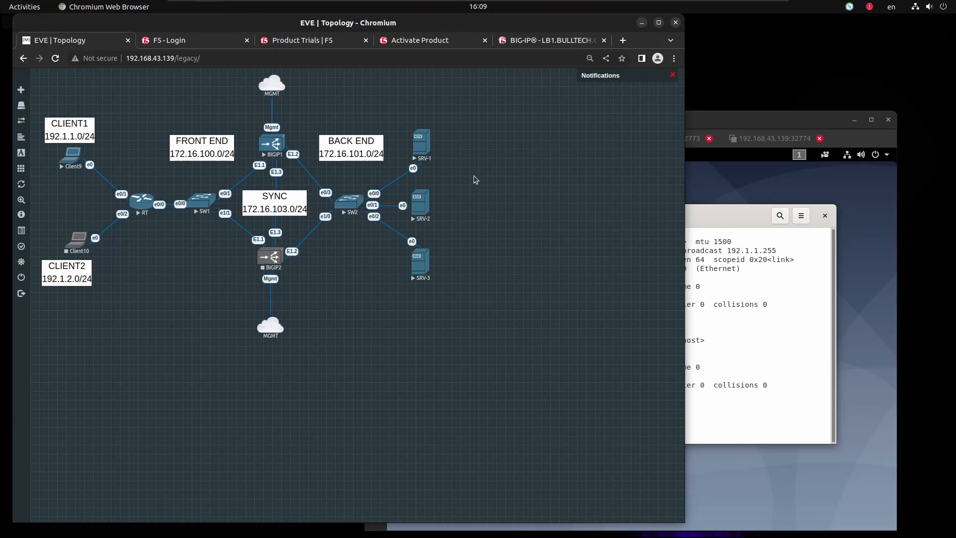
# - Open a telnet console to BIGIP1 from the EVE topology
pyautogui.click(276, 144)
pyautogui.click(402, 140)
pyautogui.moveTo(237, 36); pyautogui.dragTo(667, 69)
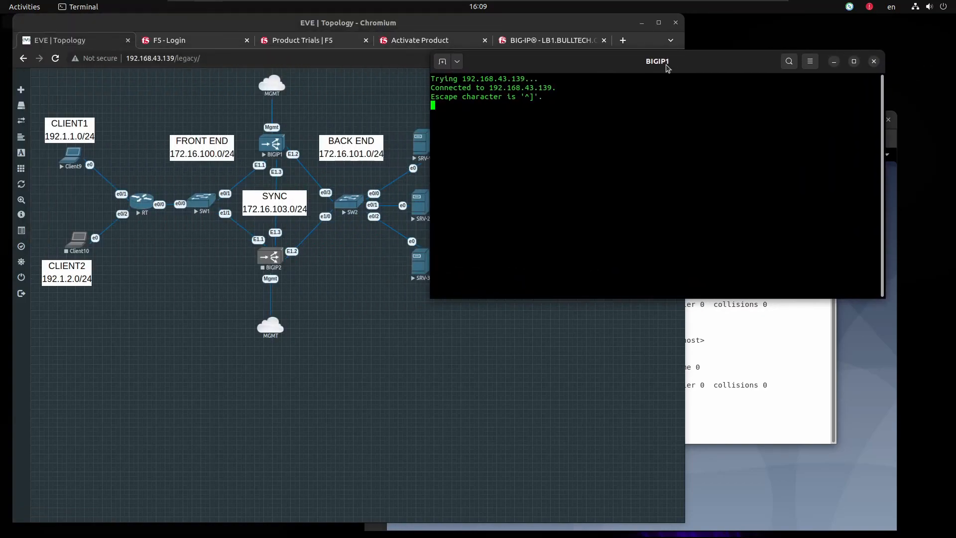
pyautogui.press('Return')
# - Ping 172.16.101.1, 172.16.101.2 and 172.16.101.3 from BIGIP1, each succeeding
pyautogui.write('ping ')
pyautogui.write('1672')
pyautogui.press('BackSpace')
pyautogui.press('BackSpace')
pyautogui.press('BackSpace')
pyautogui.write('72.16.101.1')
pyautogui.press('Return')
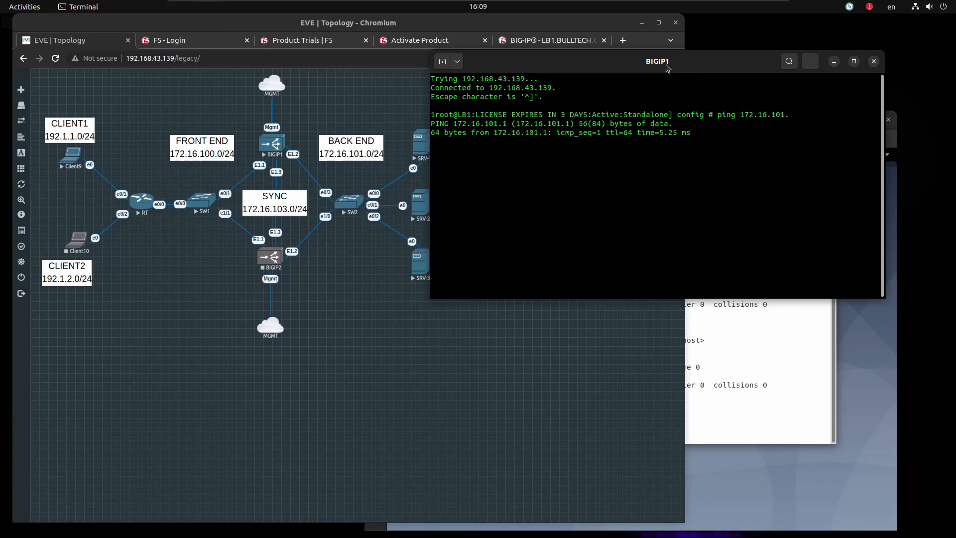
pyautogui.hotkey('ctrl', 'c')
pyautogui.press('Up')
pyautogui.press('BackSpace')
pyautogui.write('2')
pyautogui.press('Return')
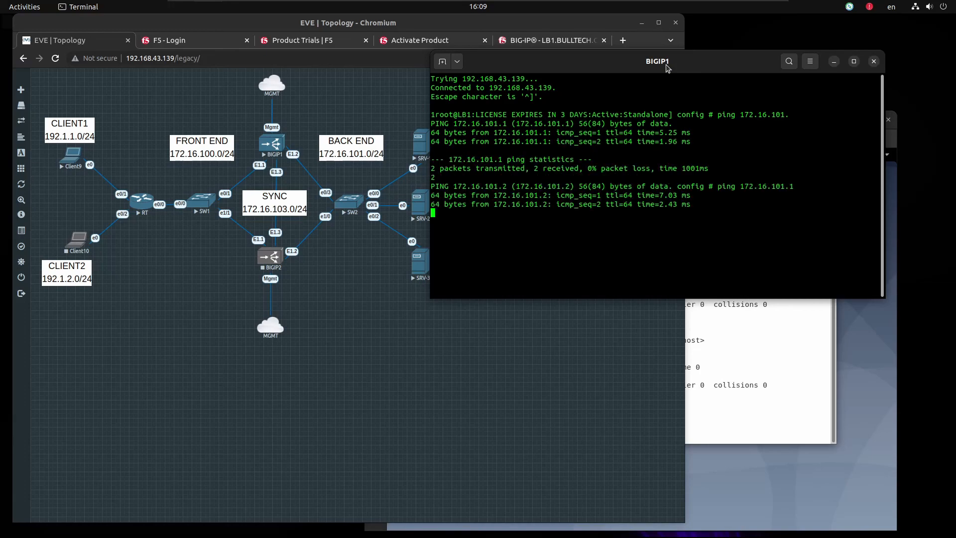
pyautogui.hotkey('ctrl', 'c')
pyautogui.press('Up')
pyautogui.press('BackSpace')
pyautogui.write('3')
pyautogui.press('Return')
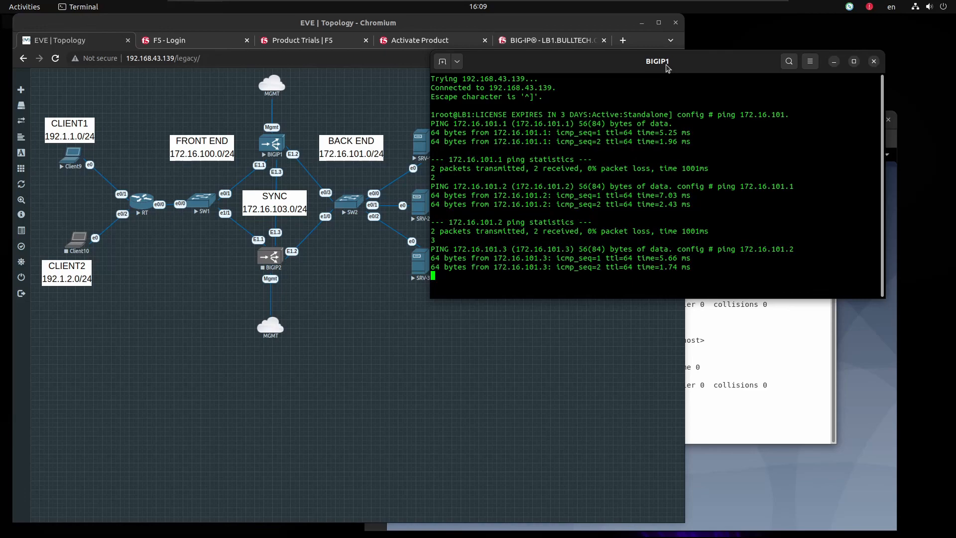
pyautogui.hotkey('ctrl', 'c')
# - Ping the external gateway 172.16.100.1 and confirm 0% packet loss
pyautogui.write('ping 178')
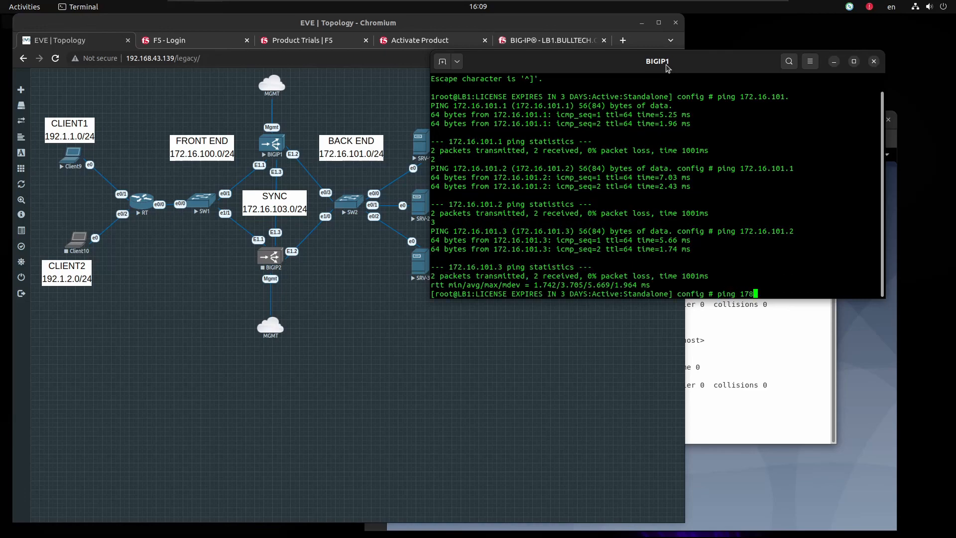
pyautogui.press('BackSpace')
pyautogui.write('2.16.100.1')
pyautogui.press('Return')
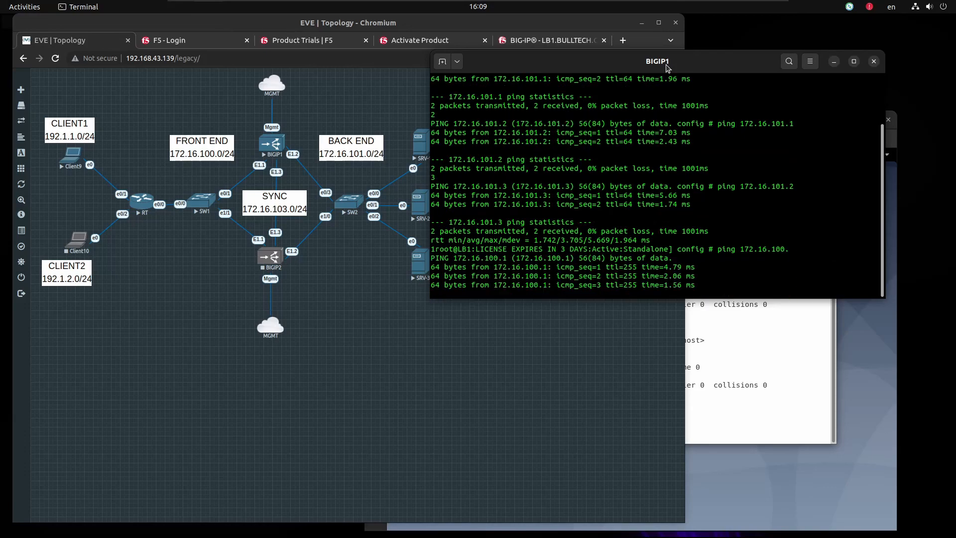
pyautogui.hotkey('ctrl', 'c')
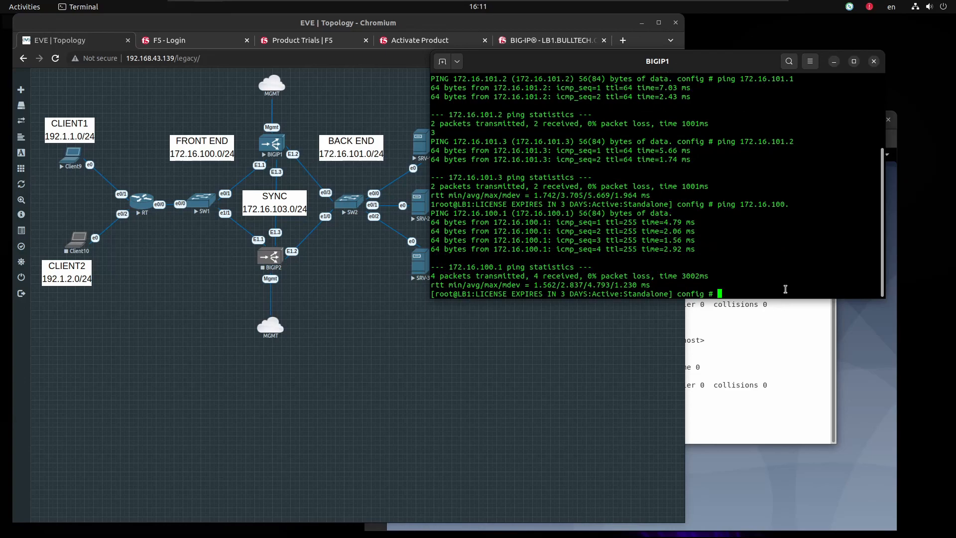